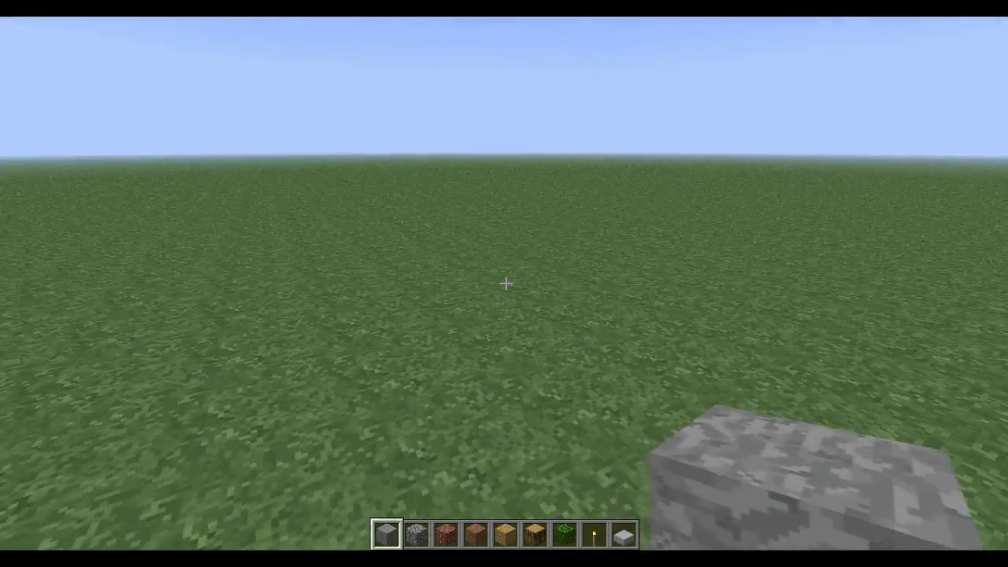
Put lime wool in the seventh hotbar slot in place of the leaves and hold it.
key(e)
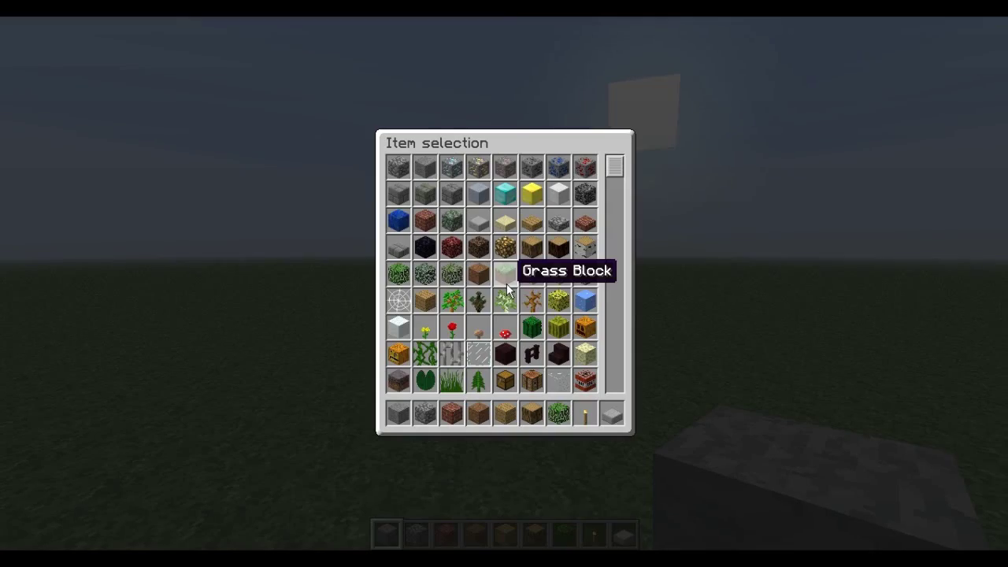
scroll(520, 276, down, 3)
click(549, 326)
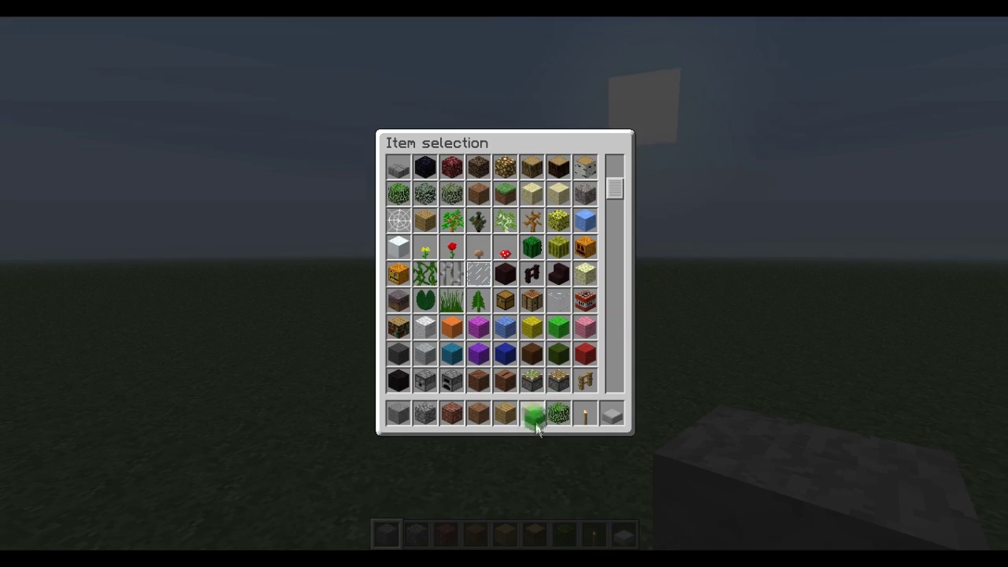
click(557, 413)
key(e)
key(7)
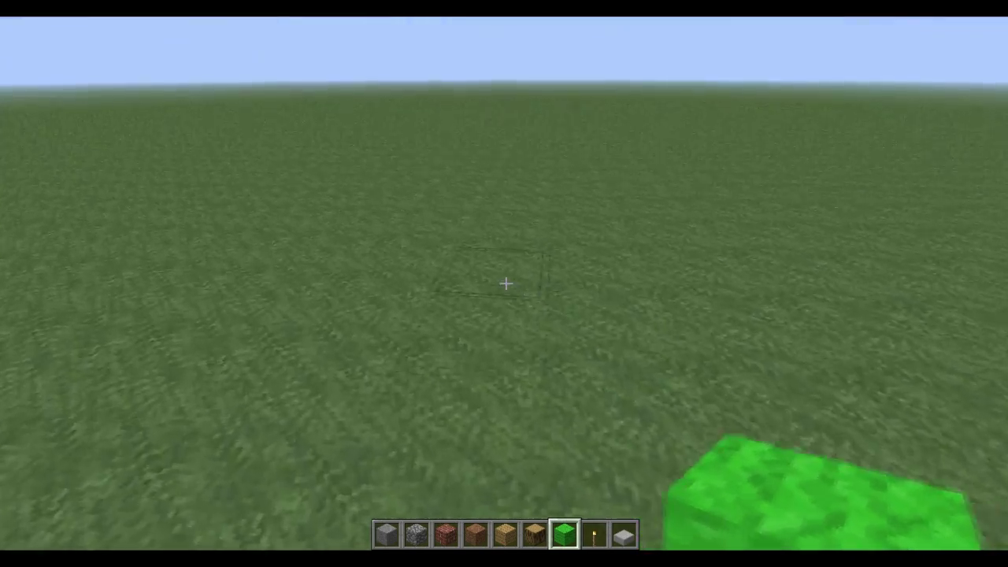
Lay a straight row of lime wool blocks on the grass, 15 blocks long.
key(d)
right_click(506, 283)
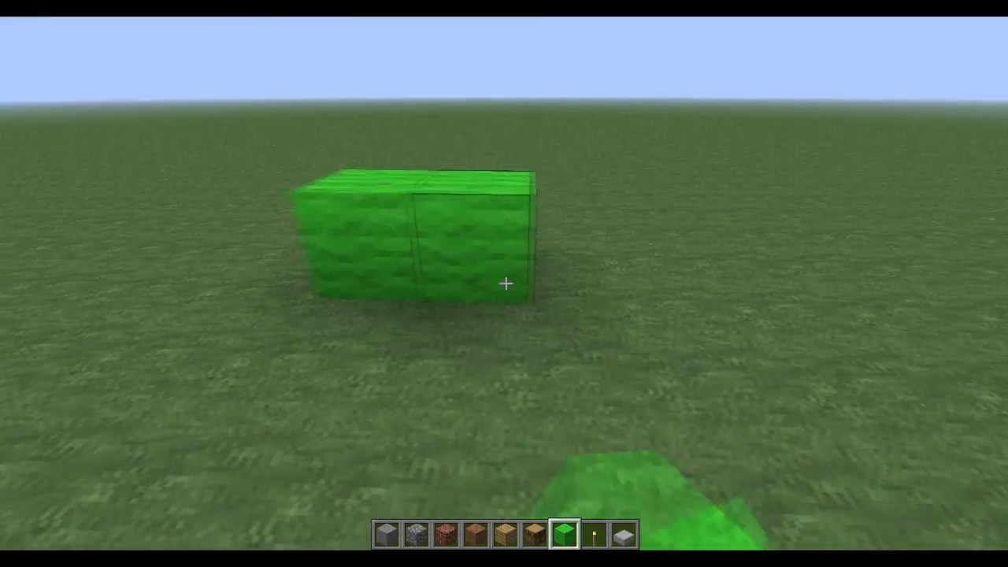
right_click(505, 283)
right_click(505, 284)
right_click(506, 284)
right_click(506, 284)
right_click(506, 283)
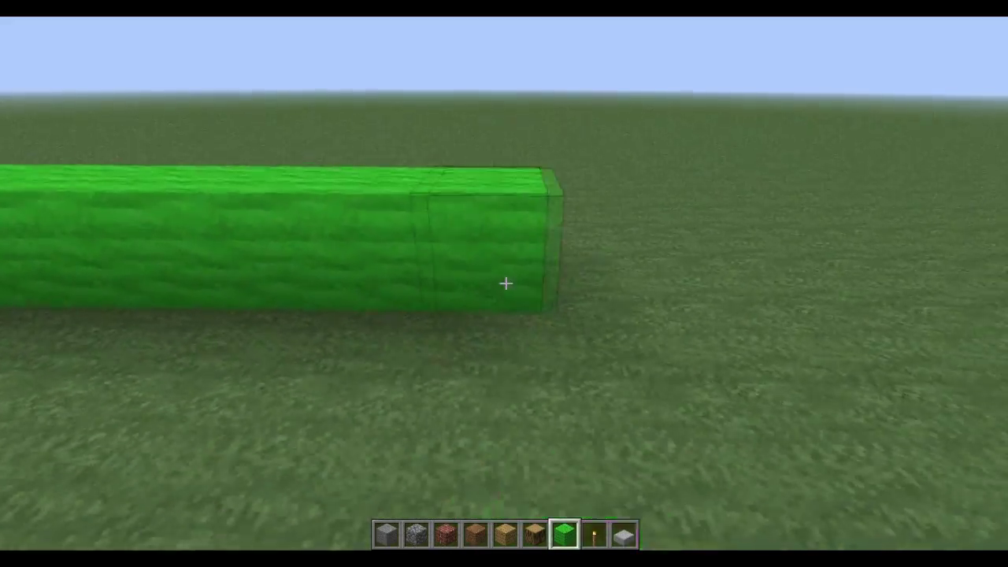
right_click(506, 284)
right_click(505, 283)
right_click(505, 283)
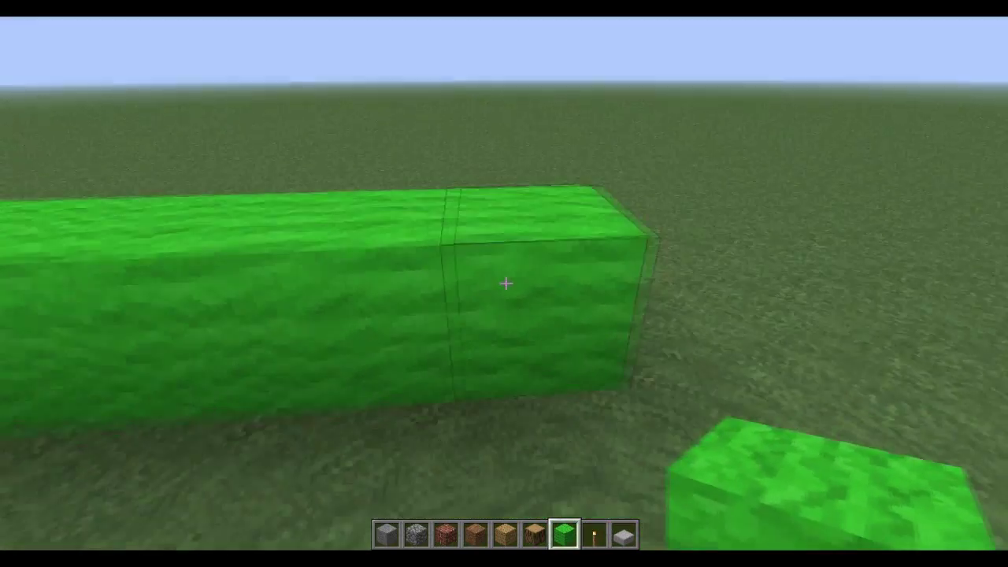
Set the first WorldEdit position on the last block placed at the end of the lime wool row.
key(1)
click(505, 283)
key(w)
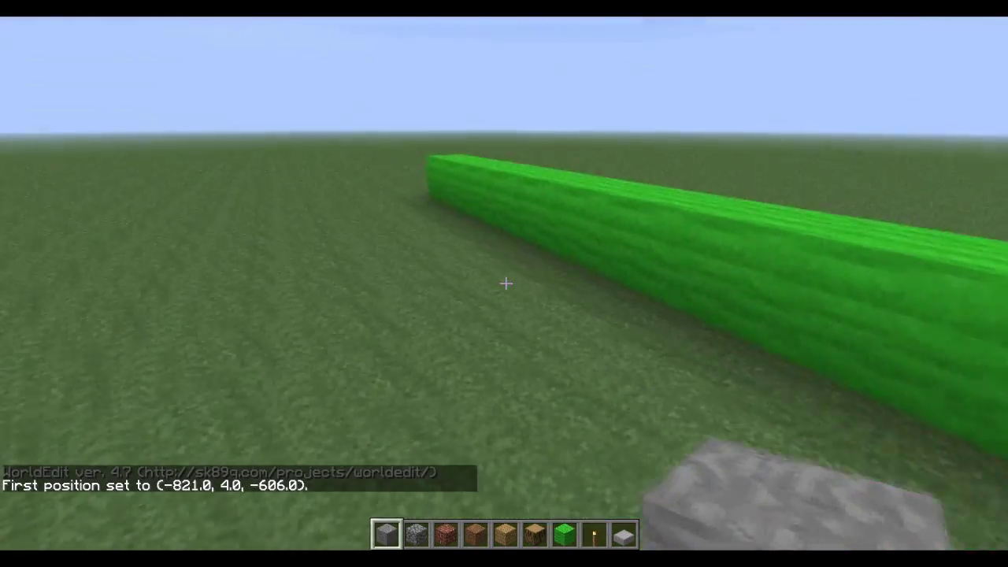
Stack a column of lime wool, seven blocks high in total, on the opposite end of the row.
key(f)
key(7)
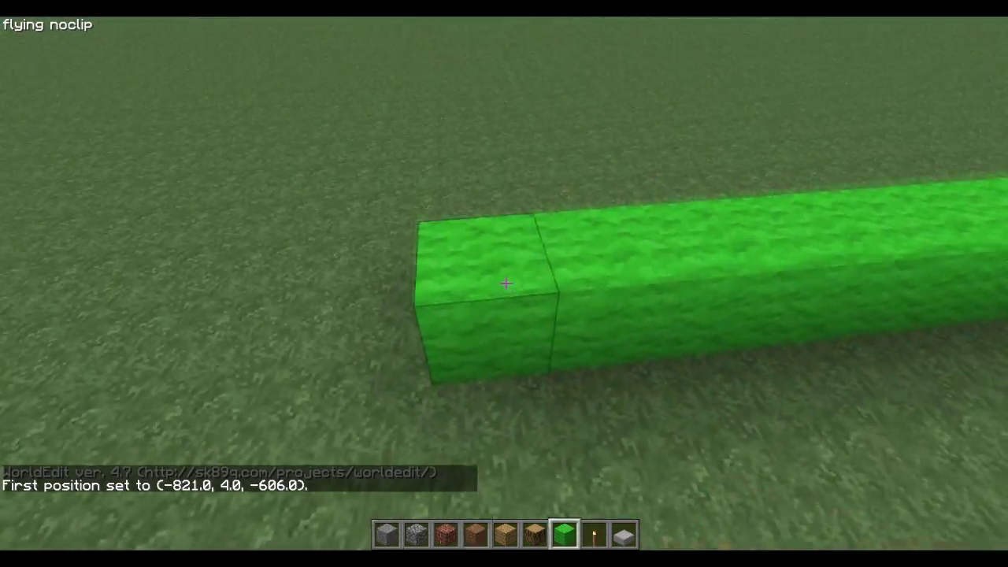
right_click(505, 283)
key(space)
right_click(506, 283)
right_click(506, 284)
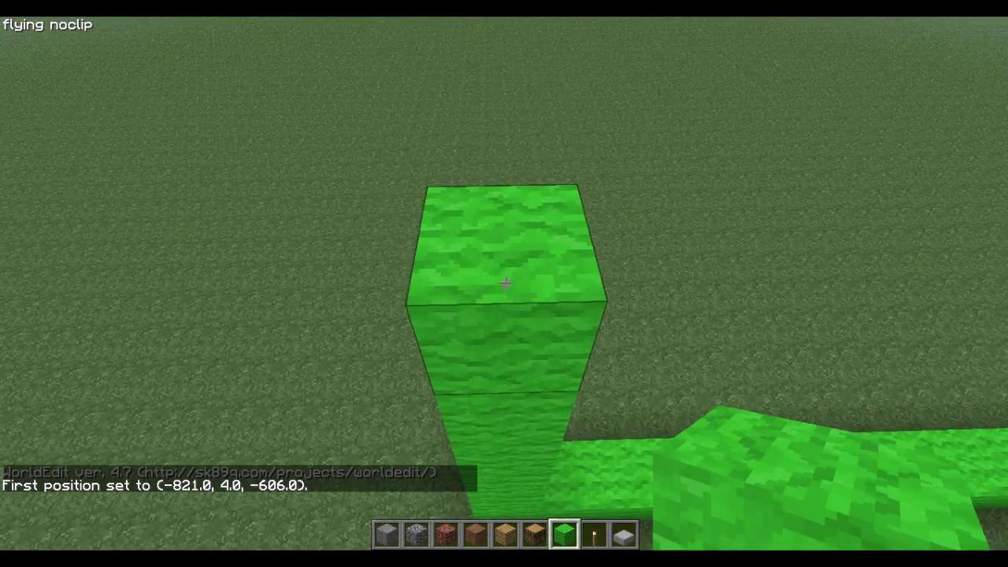
Set the second WorldEdit position on top of the column and fill the selection with red wool using //set 35:14.
key(2)
right_click(506, 284)
key(slash)
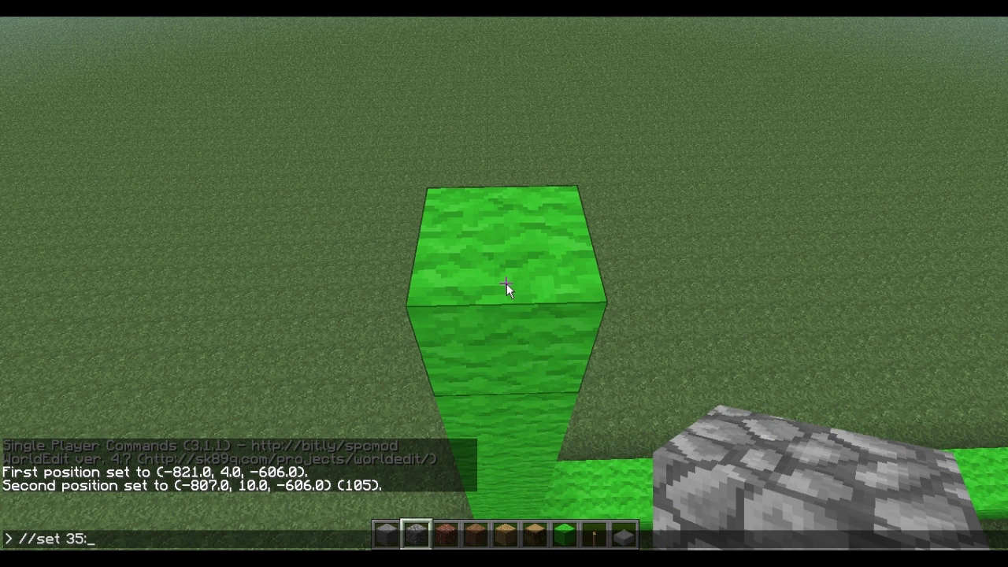
text(/set 35:14)
key(Return)
Try to fill the selection with the block values 35"35 and 35"15 using //set.
text(t)
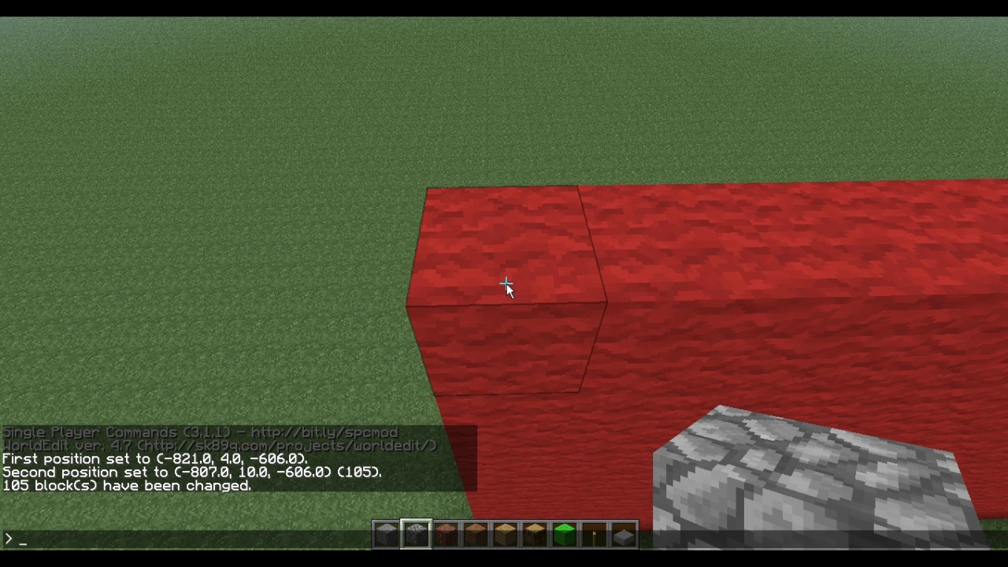
text(//set 35"35)
key(Return)
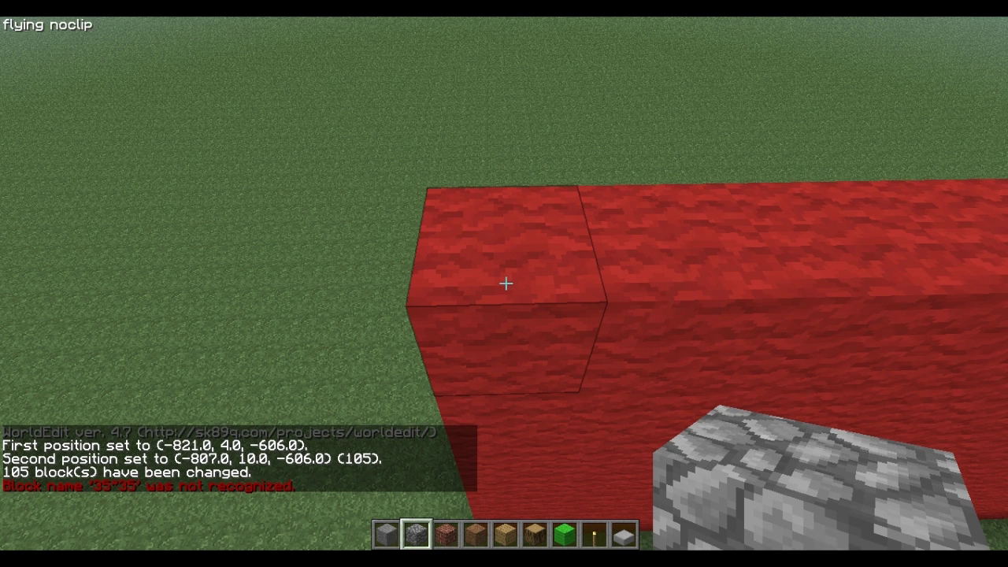
text(t//set )
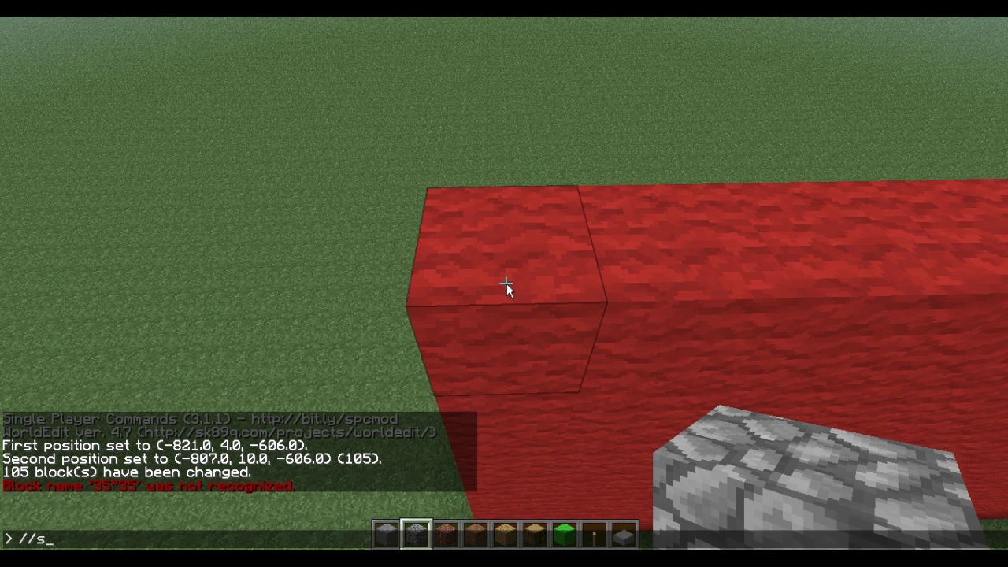
text(35"15)
key(Return)
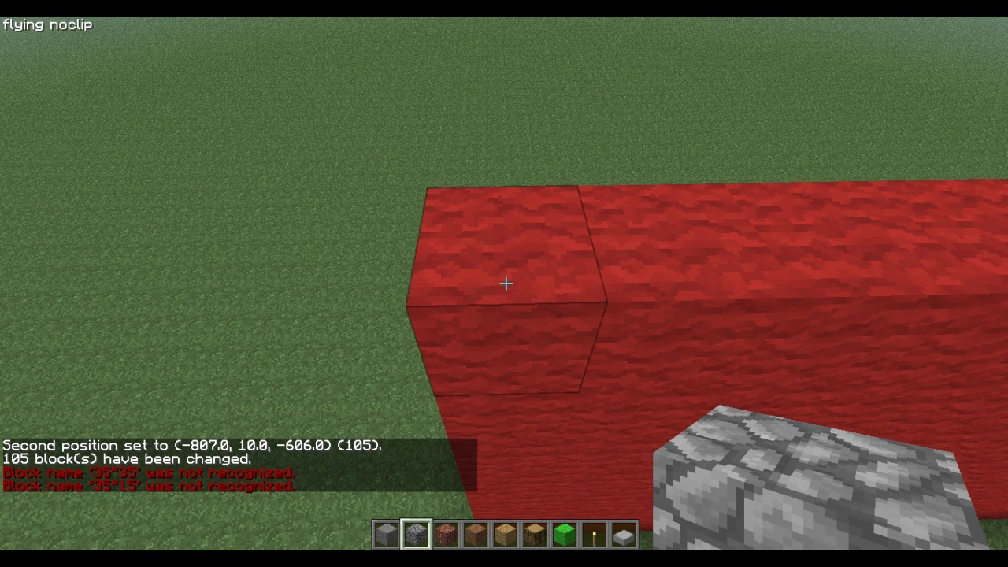
Fill the selection with black wool using //set 35:15.
text(t//set)
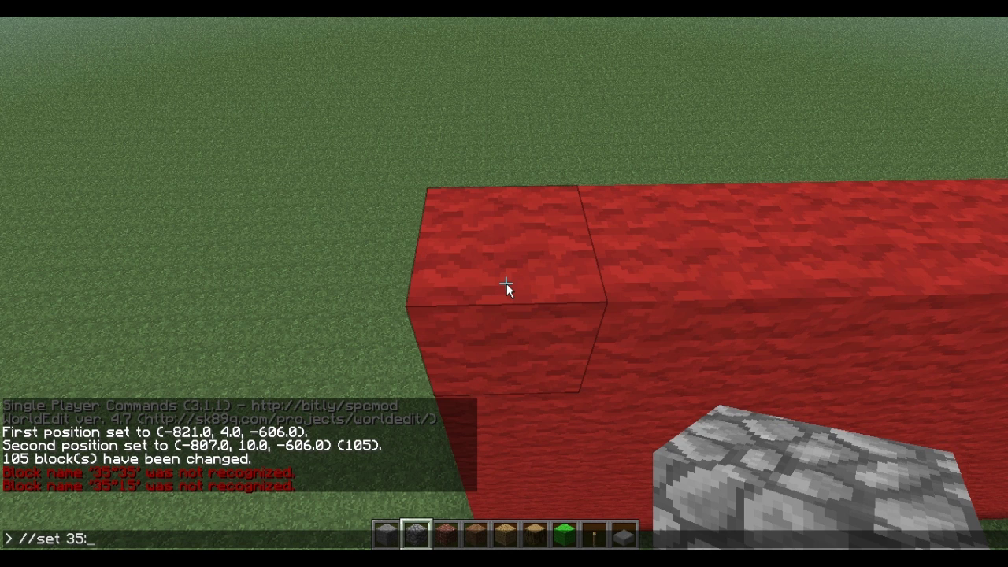
text( 35:15)
key(Return)
Fill the selection with light blue wool using //set 35:3, then with yellow wool using //set 35:4.
text(t)
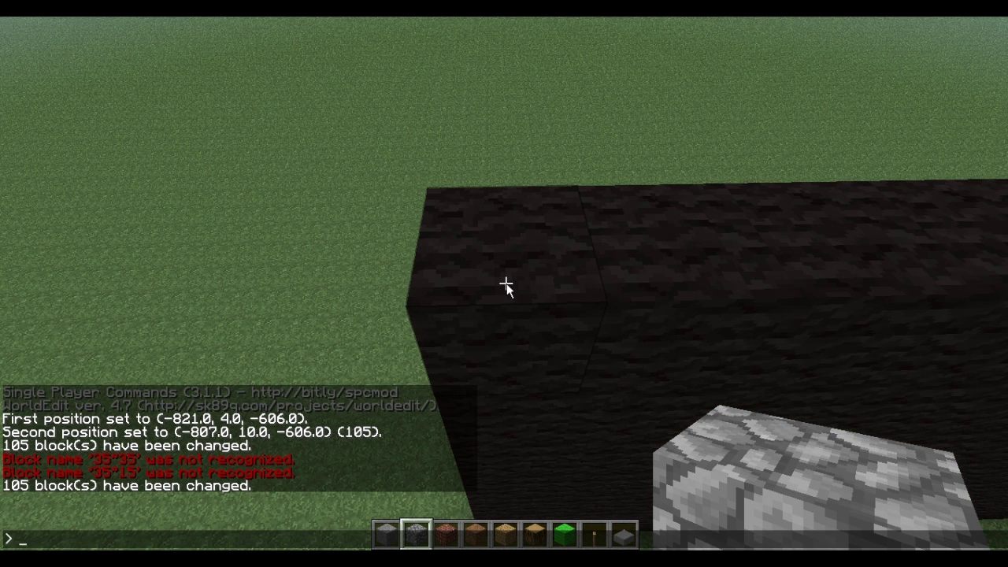
text(//se)
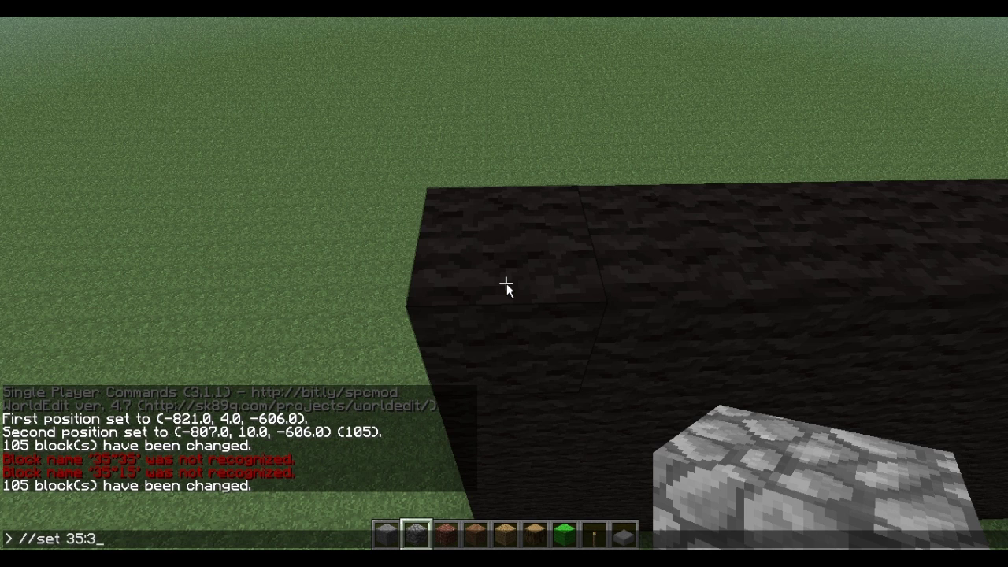
text(t 35:3)
key(Return)
text(t//s)
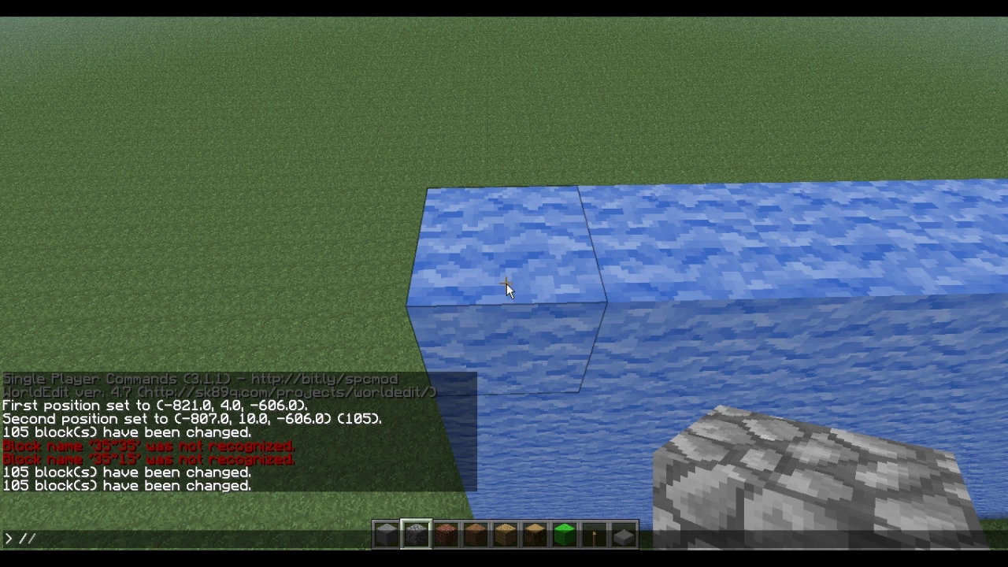
text(et 35:4)
key(Return)
Fill the selection with lime wool using //set 35:5.
text(t//set )
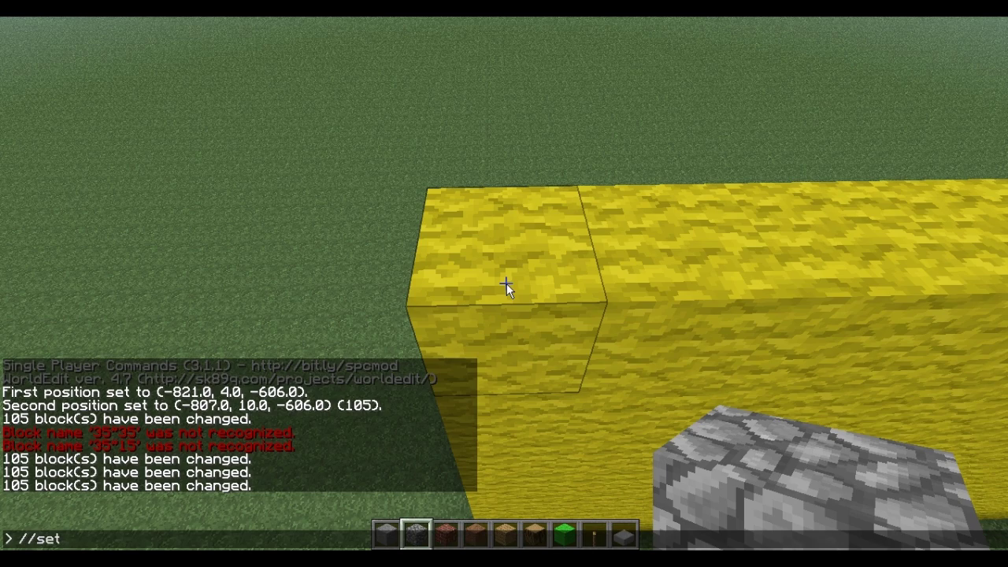
text(35:5)
key(Return)
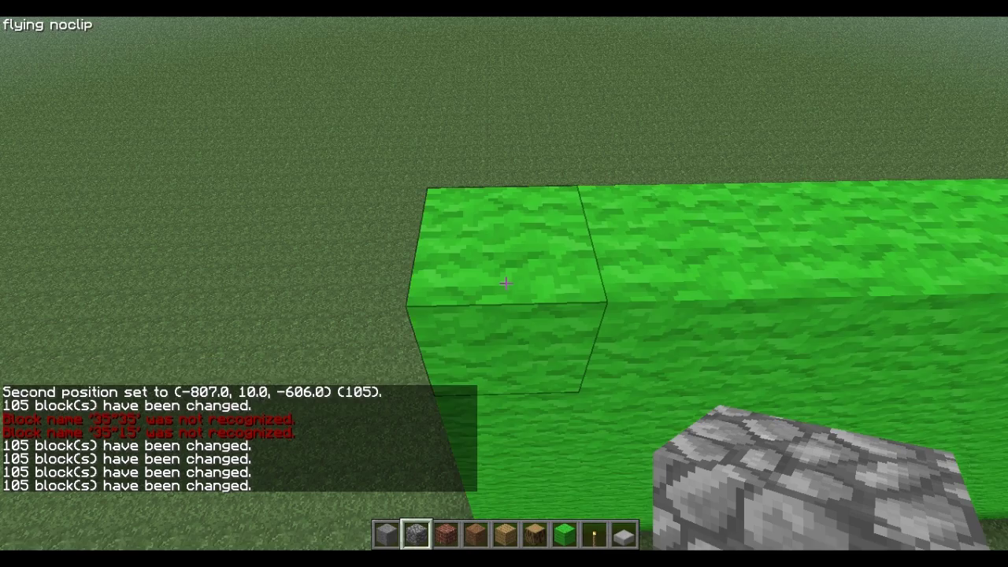
Move back in front of the lime wool wall to view it whole, holding the lime wool block.
key(w)
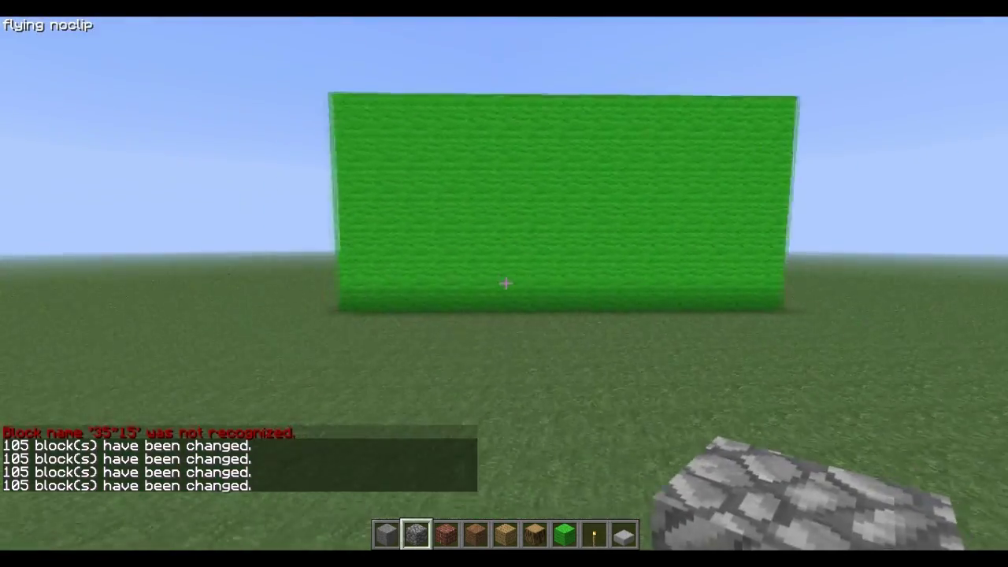
key(6)
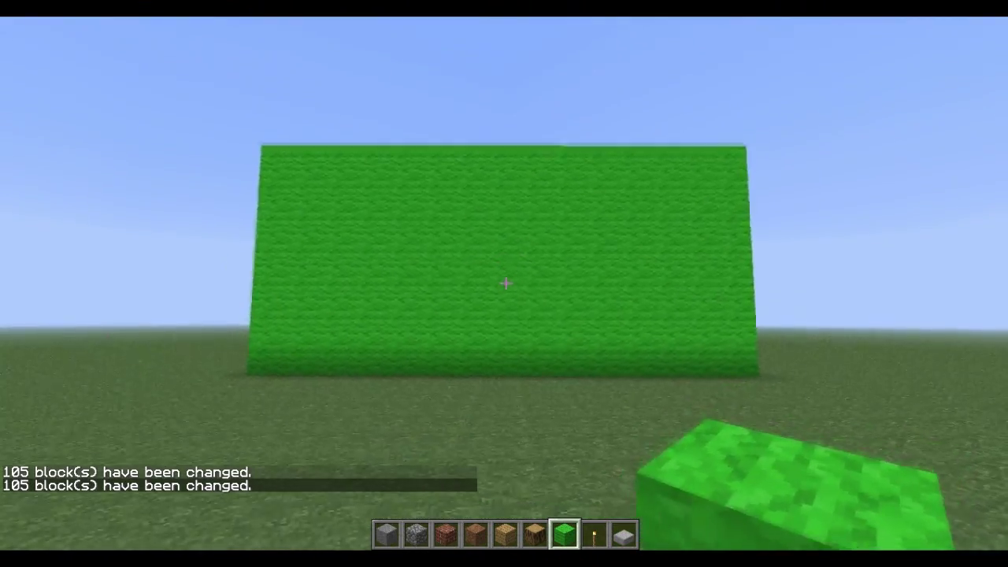
key(w)
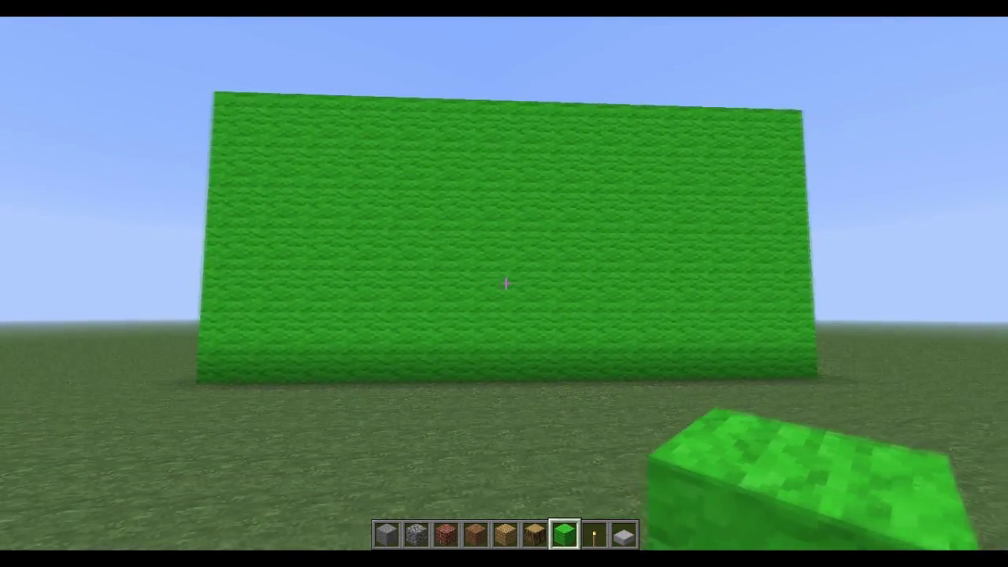
key(s)
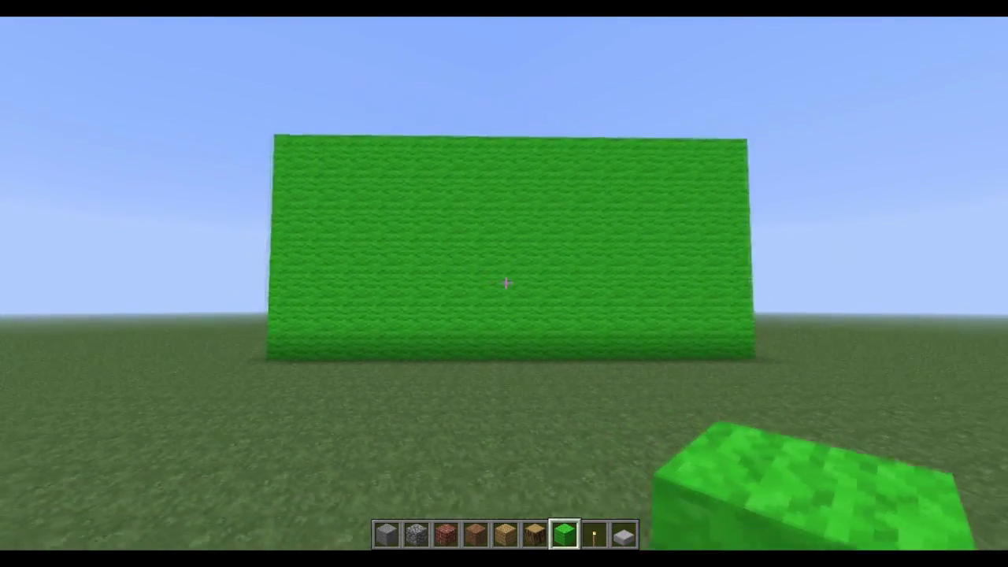
key(8)
key(7)
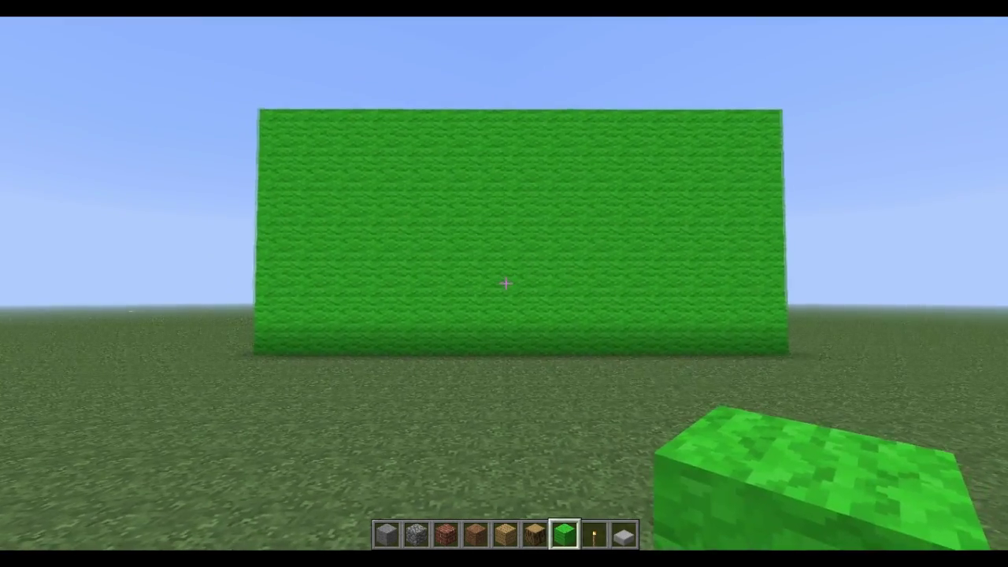
key(s)
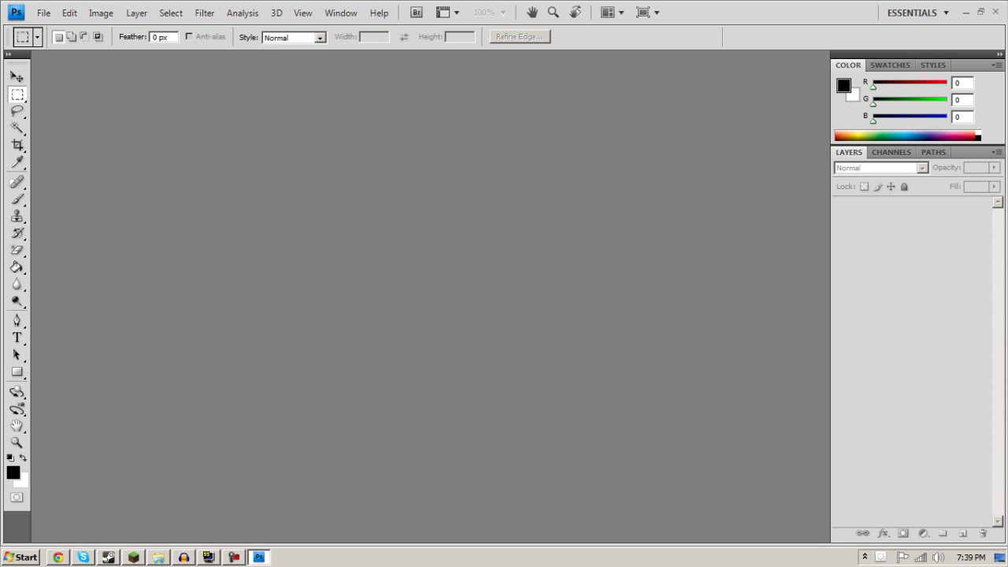
Open the %appdata% folder in Windows and go to the texturepacks folder inside .minecraft.
click(22, 557)
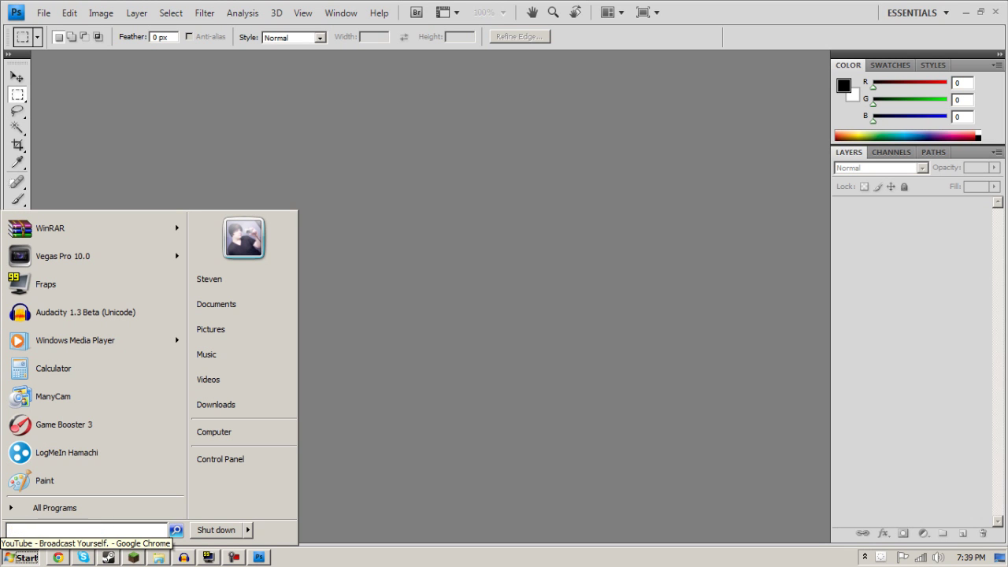
text(%appdata%)
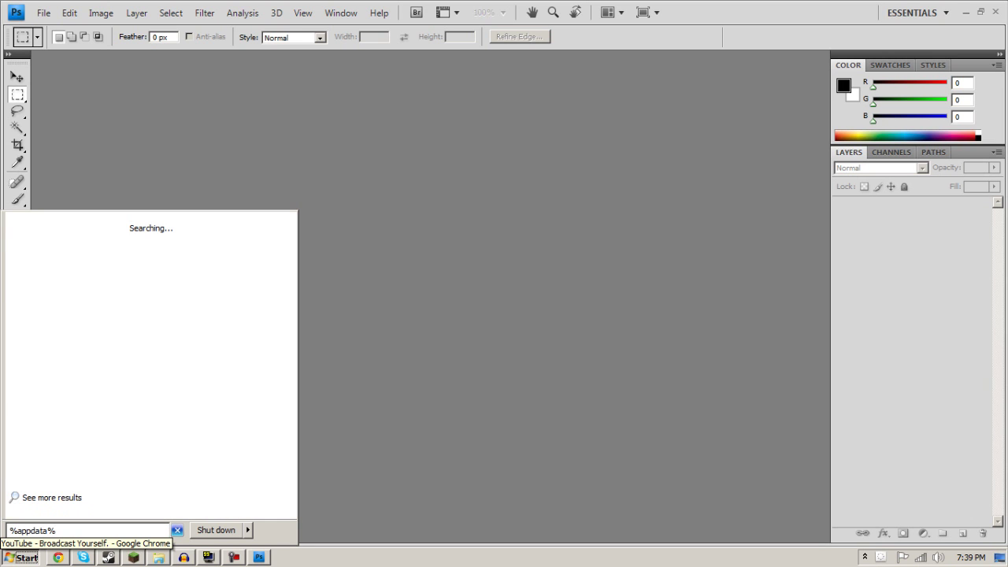
key(Return)
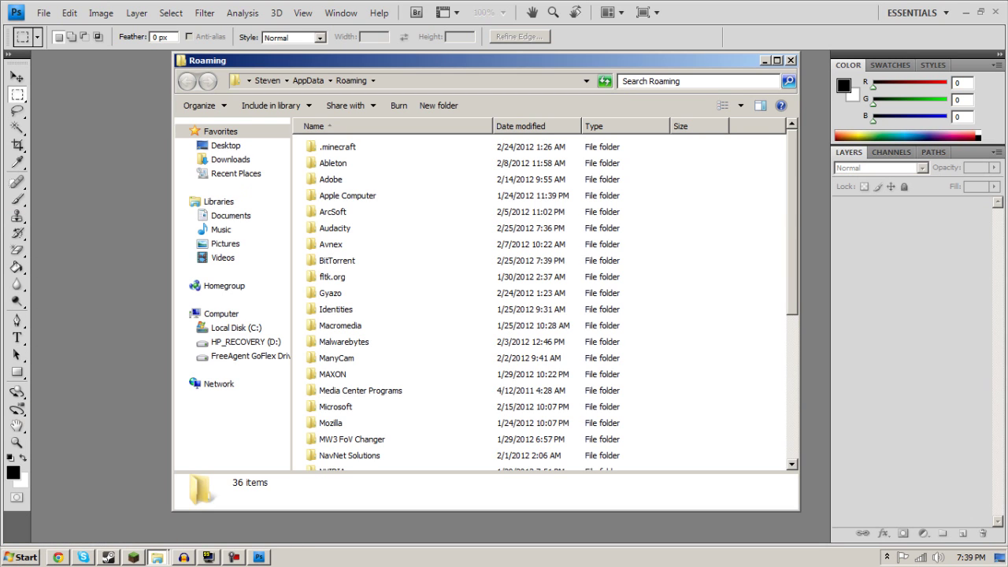
double_click(336, 148)
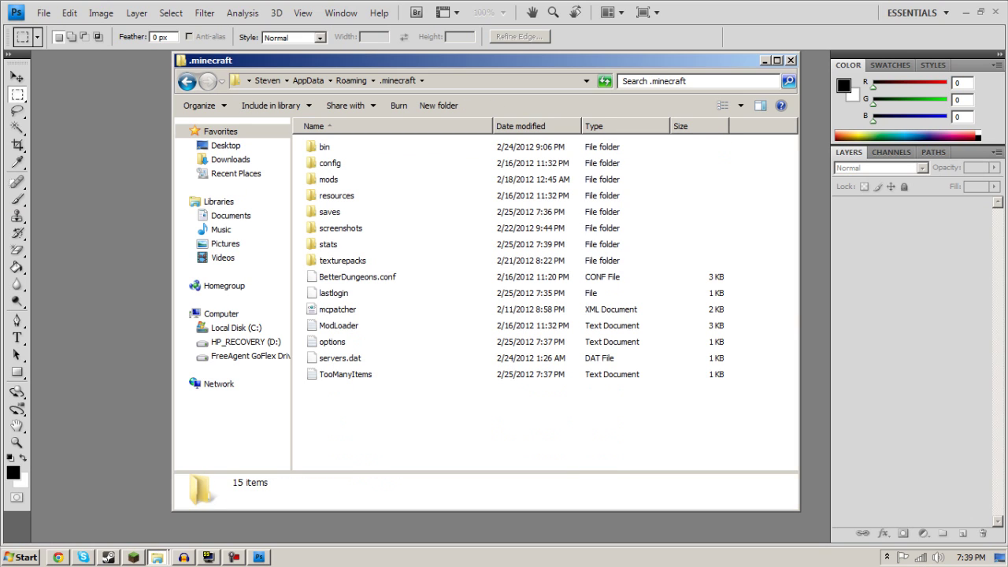
double_click(342, 260)
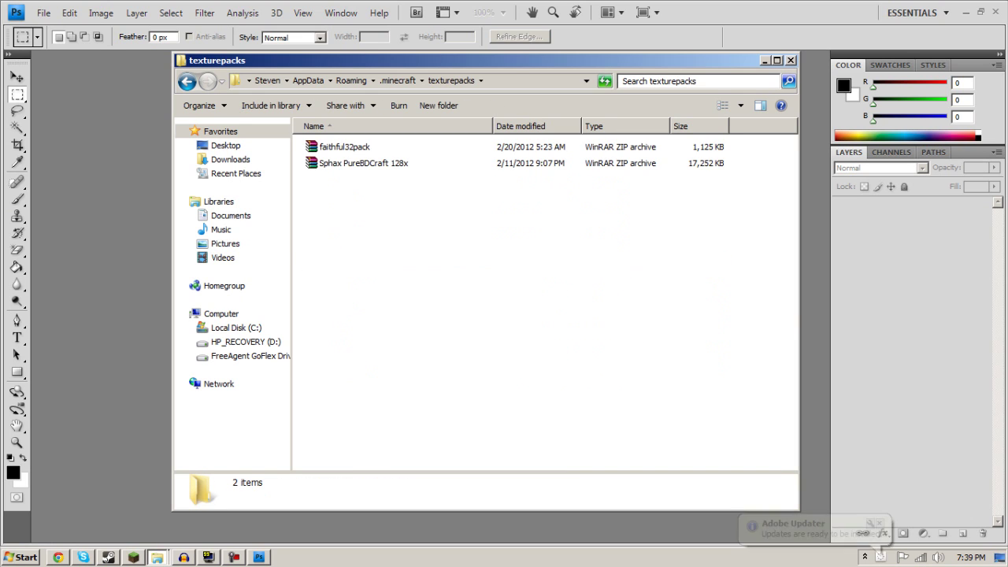
click(344, 147)
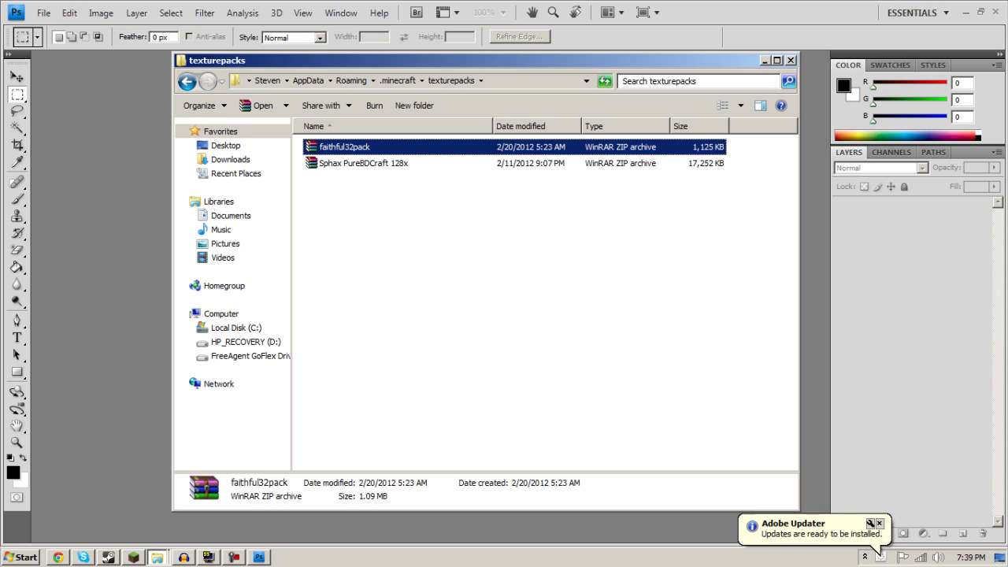
click(488, 275)
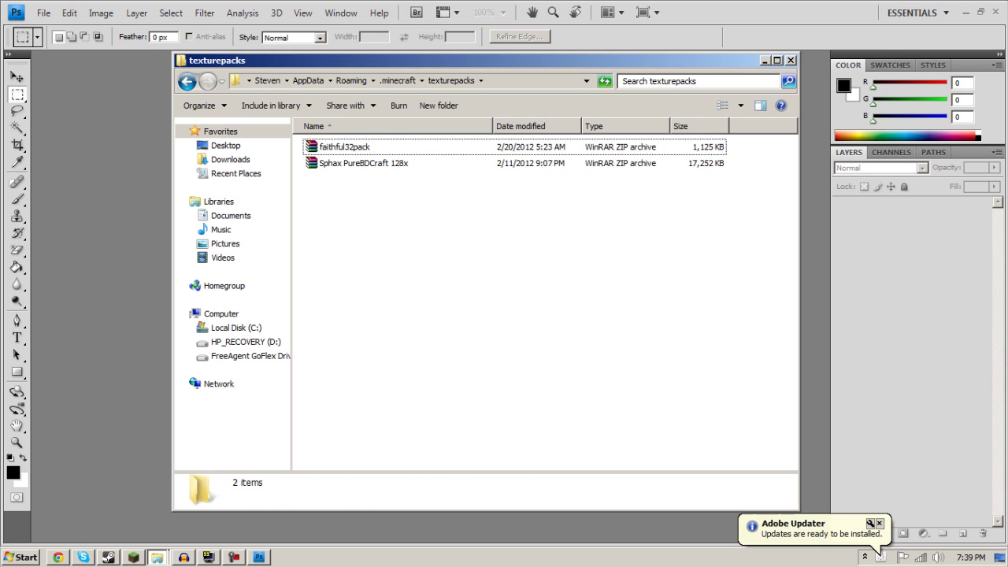
click(357, 147)
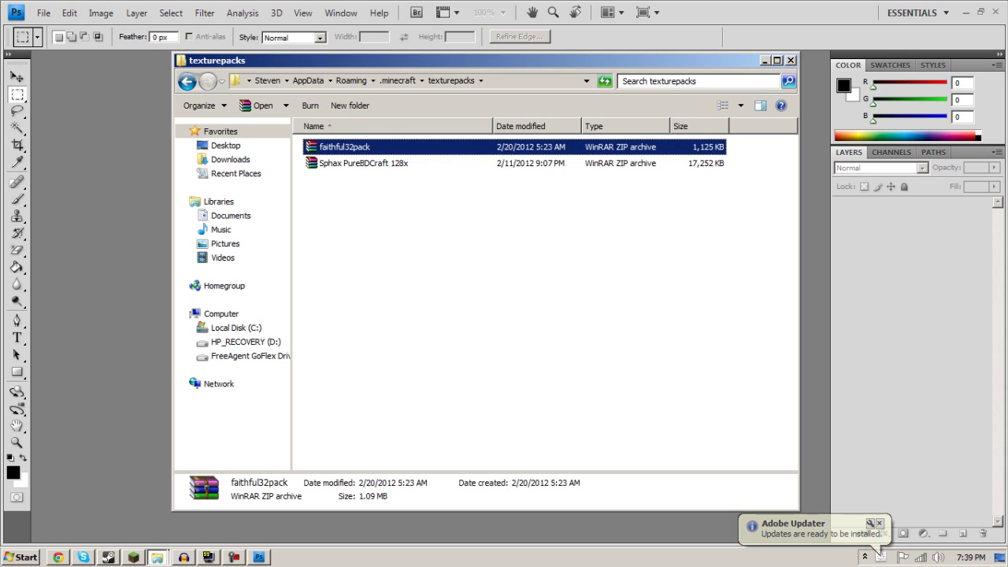
right_click(357, 146)
key(Down)
key(Return)
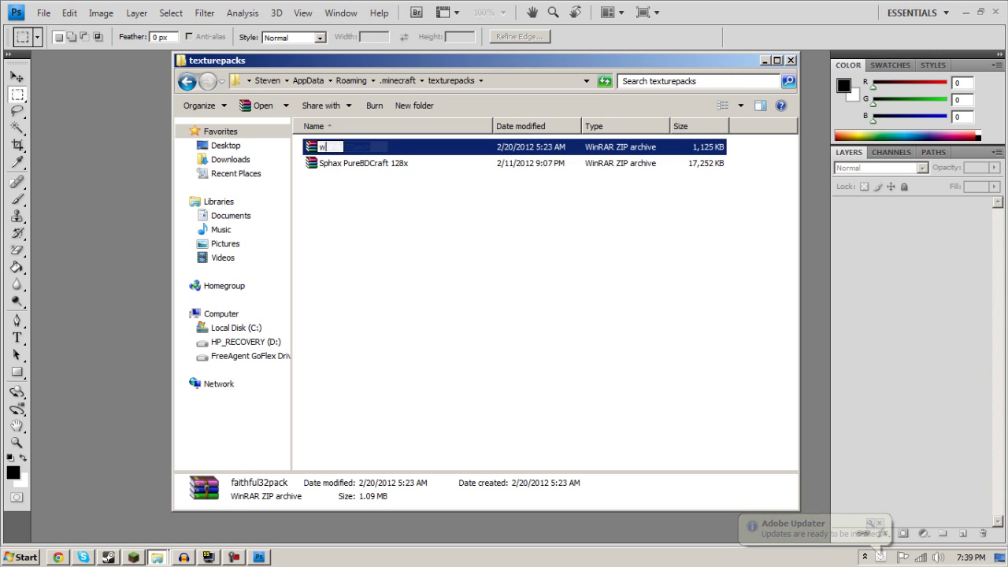
text(www)
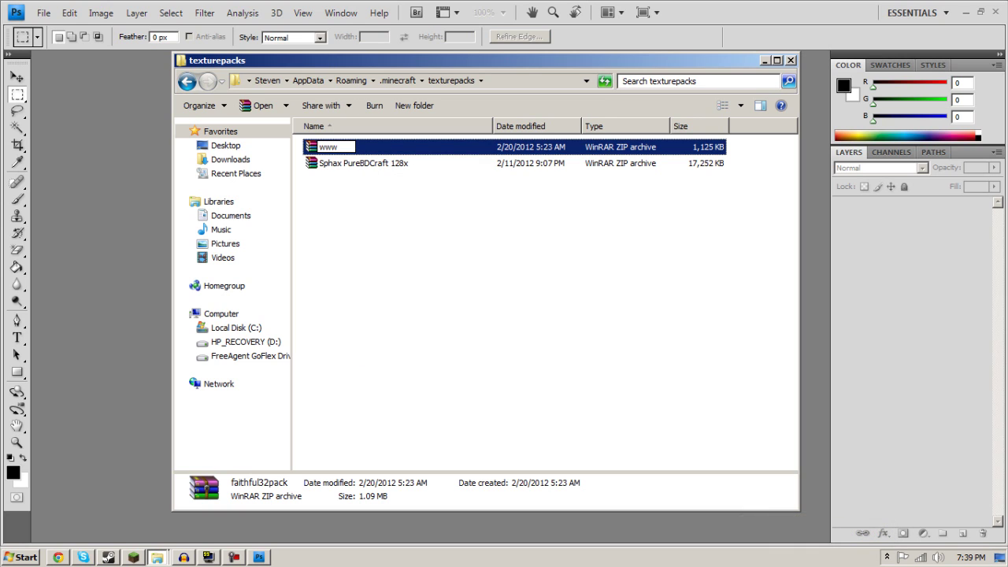
key(Return)
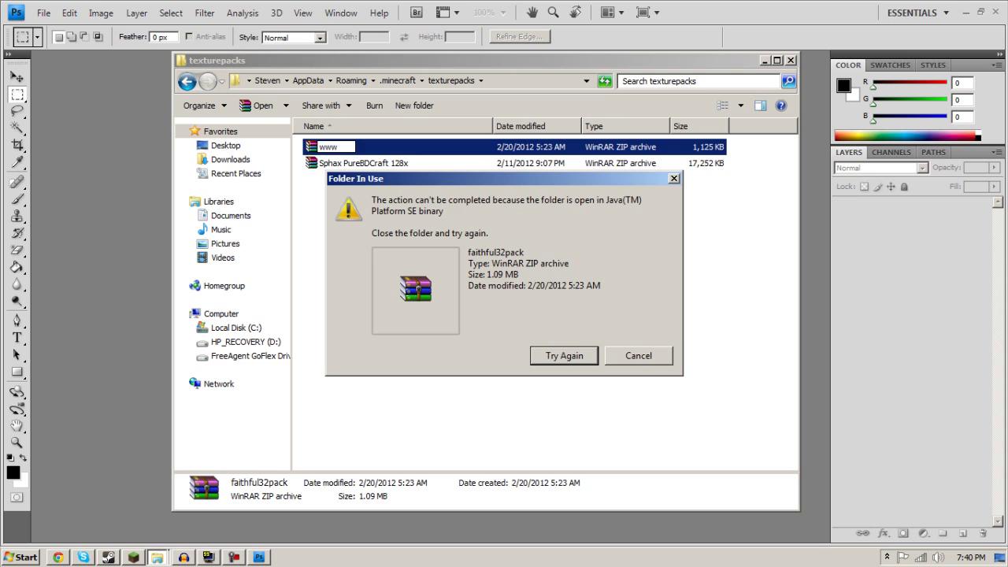
key(Escape)
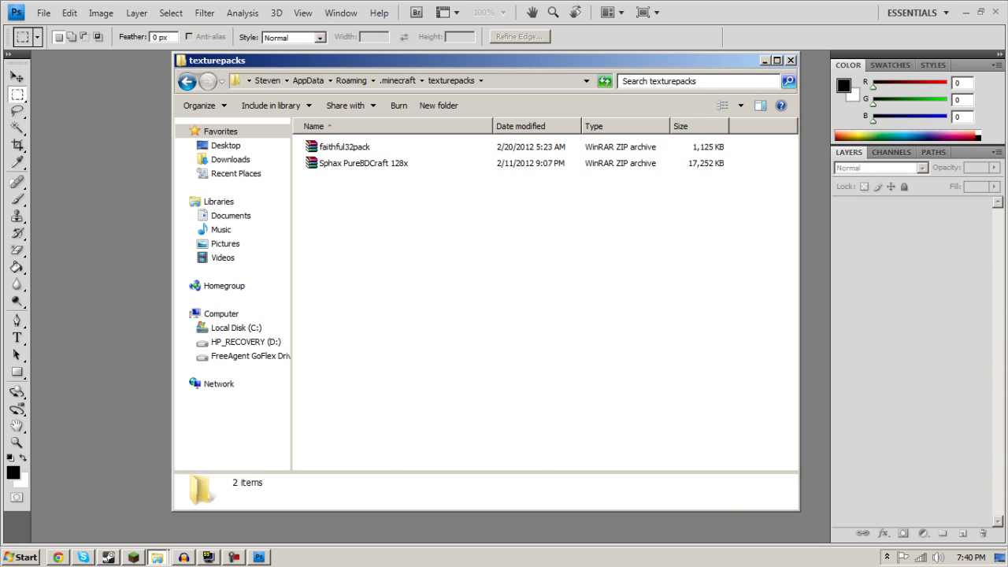
Paste a copy of the faithful32pack archive on the desktop and rename the copy s.
click(966, 13)
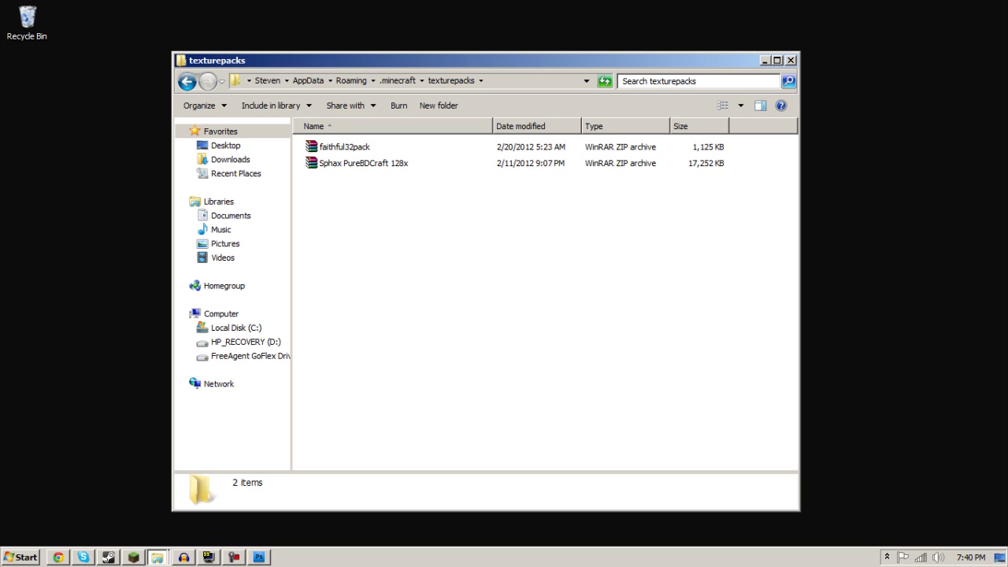
click(968, 37)
key(ctrl+v)
click(26, 83)
right_click(26, 83)
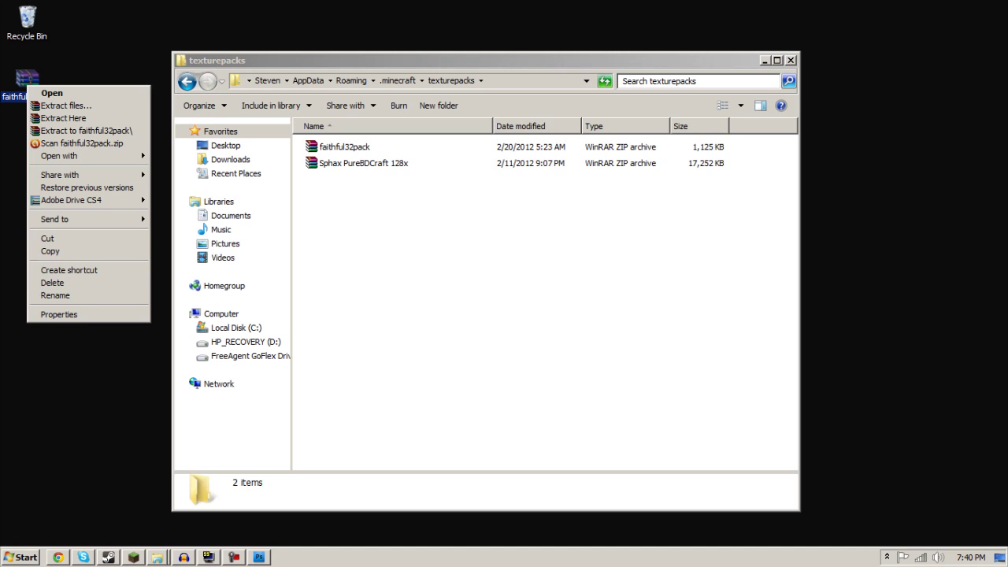
click(55, 295)
text(s)
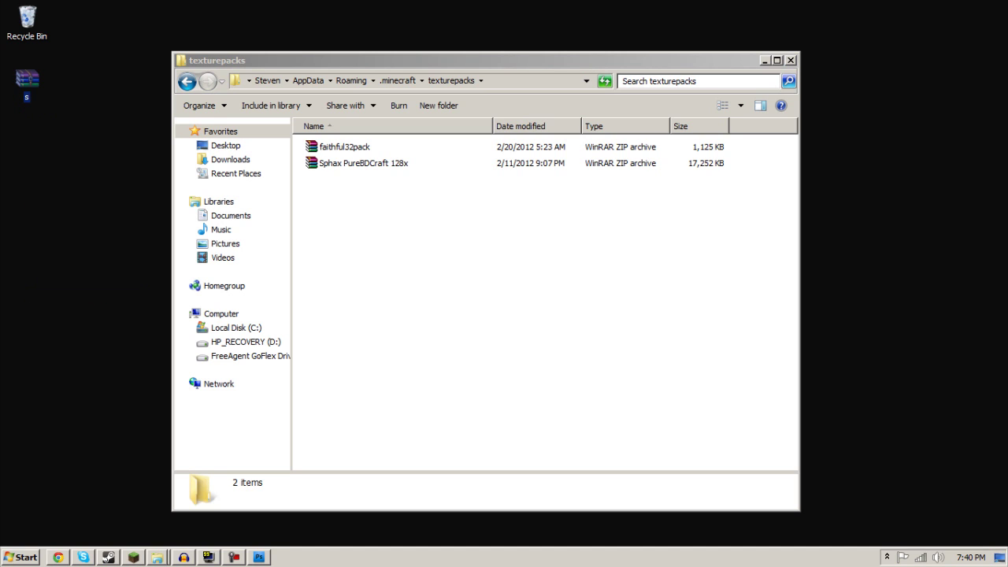
Move the s archive from the desktop into the texturepacks folder and open it in WinRAR.
drag(27, 80, 441, 275)
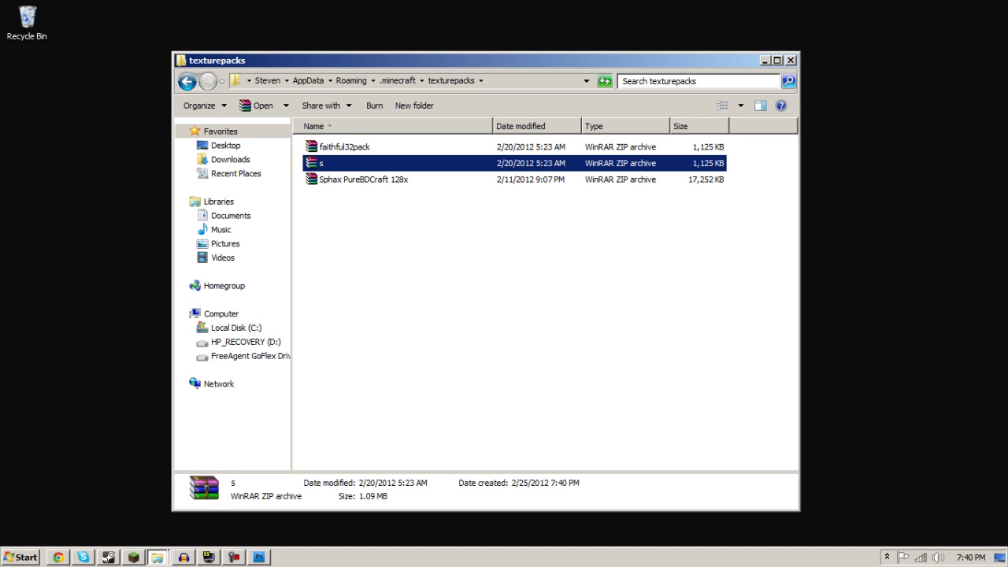
double_click(321, 163)
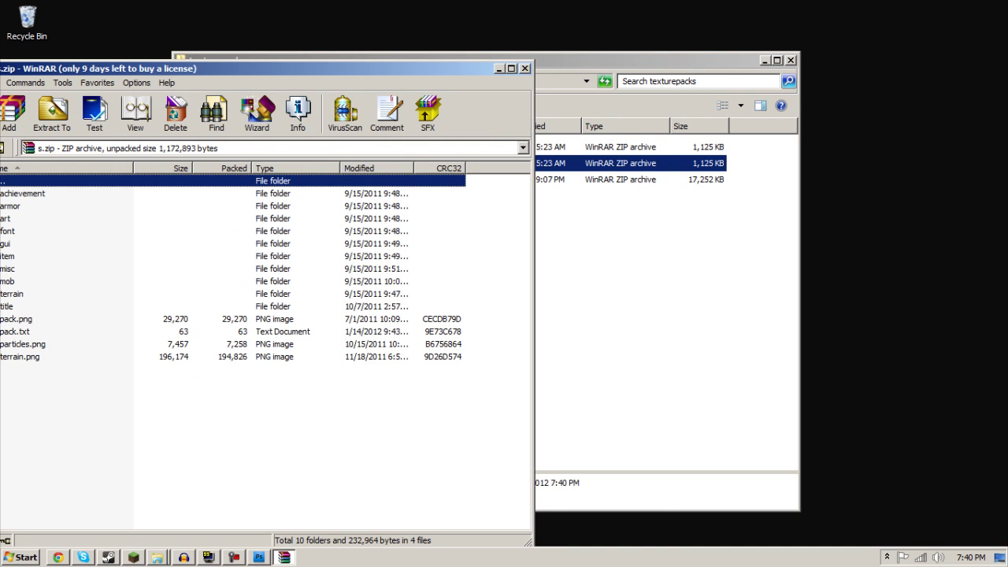
drag(315, 68, 481, 50)
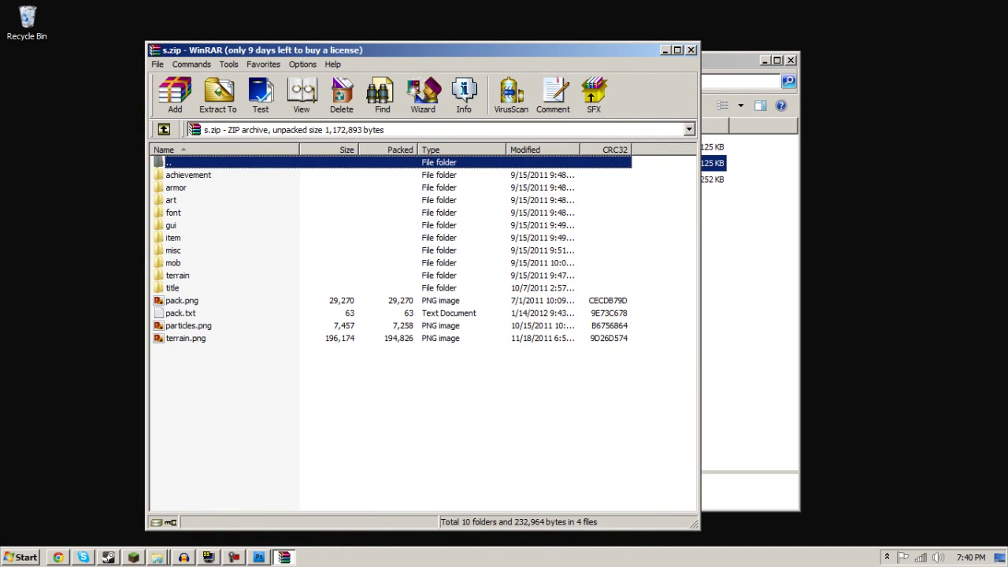
Go to the bin folder inside .minecraft and open the minecraft jar file with WinRAR.
click(748, 315)
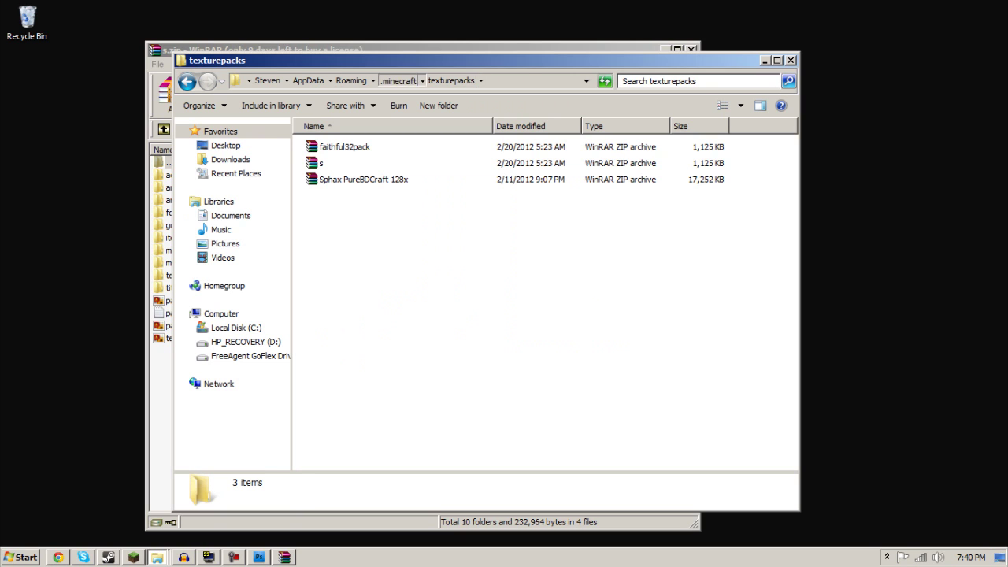
click(397, 81)
click(324, 147)
double_click(323, 146)
click(334, 229)
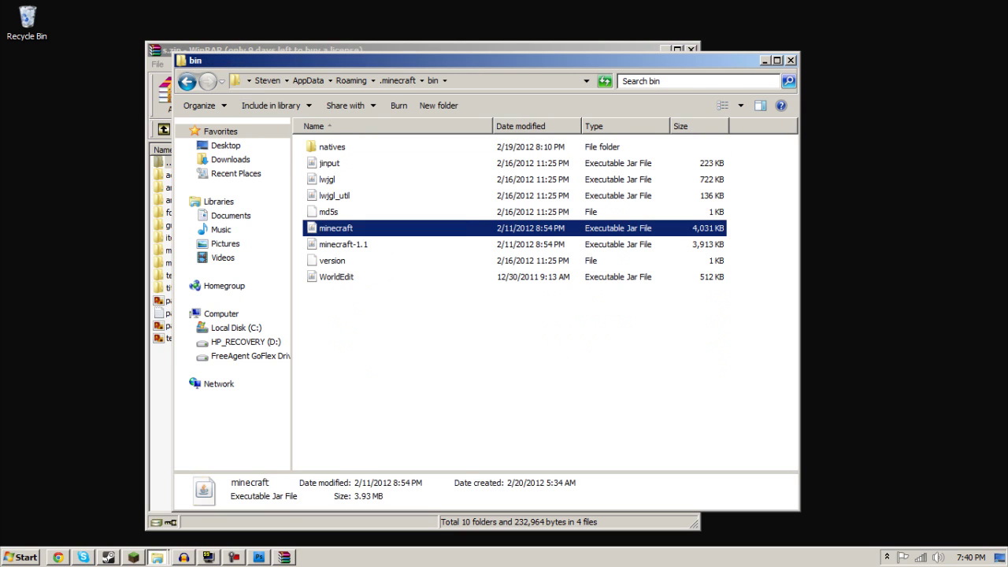
right_click(340, 228)
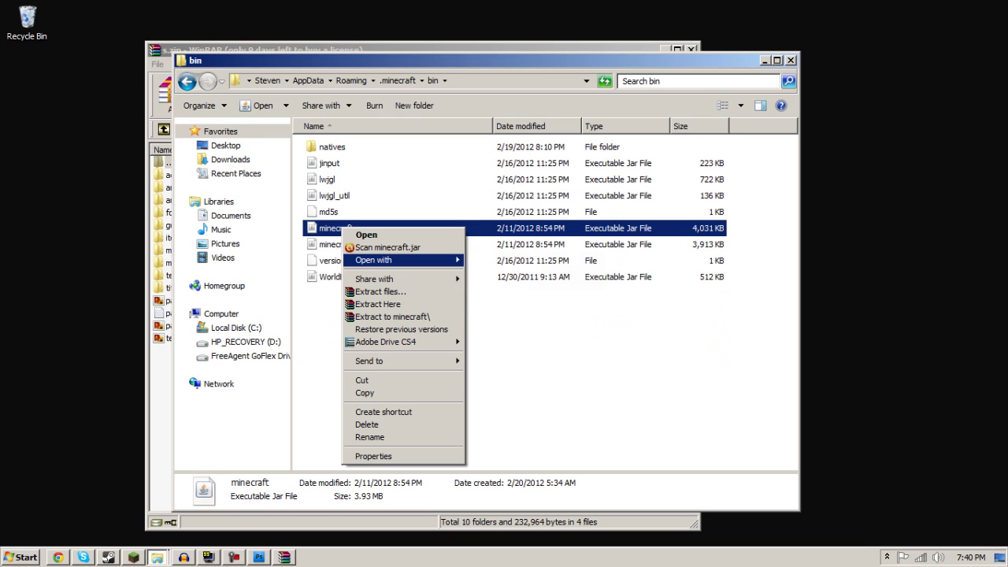
mouse_move(402, 260)
click(520, 274)
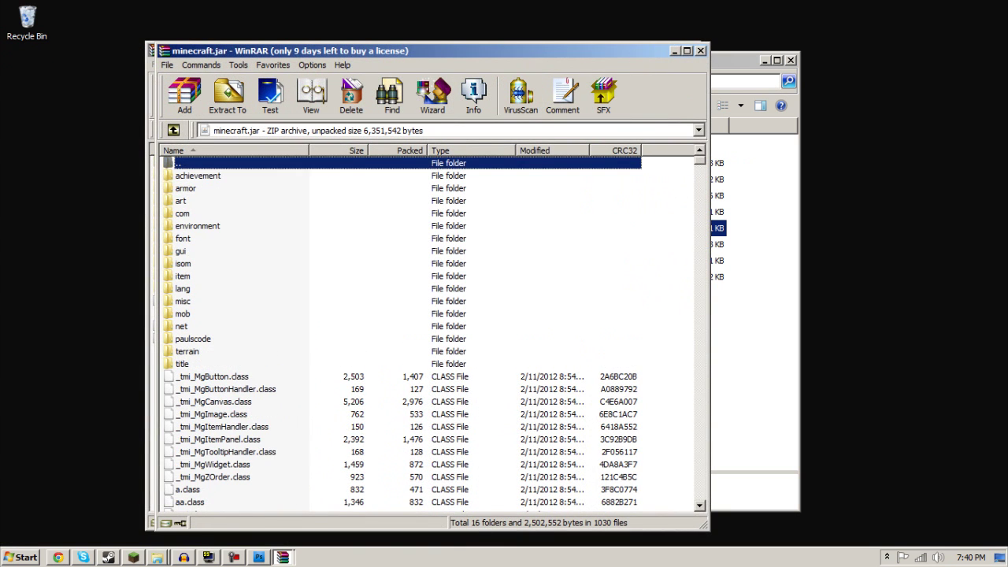
Locate terrain.png among the files in minecraft.jar, then close that archive.
drag(699, 160, 699, 409)
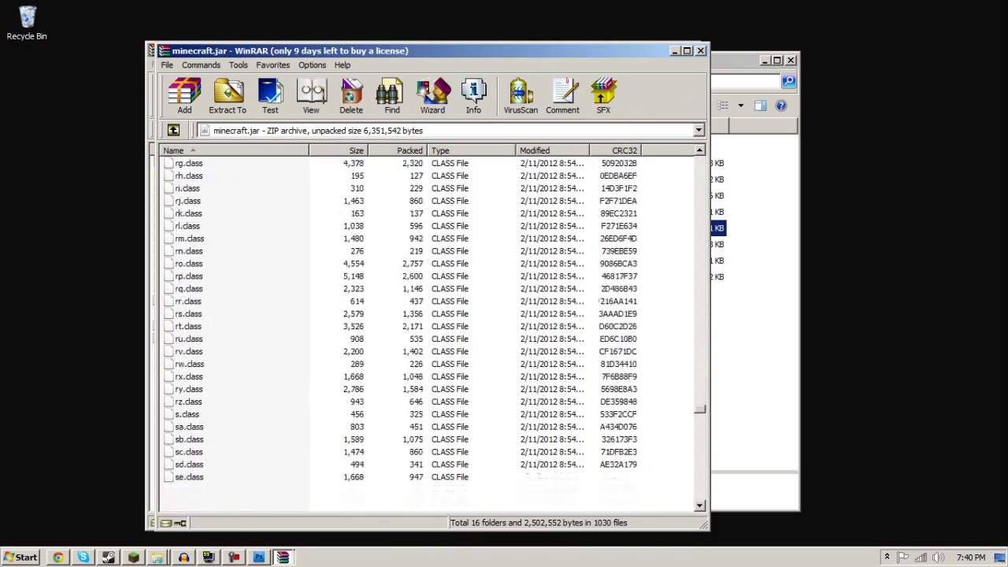
scroll(425, 331, down, 20)
scroll(425, 331, up, 8)
click(195, 351)
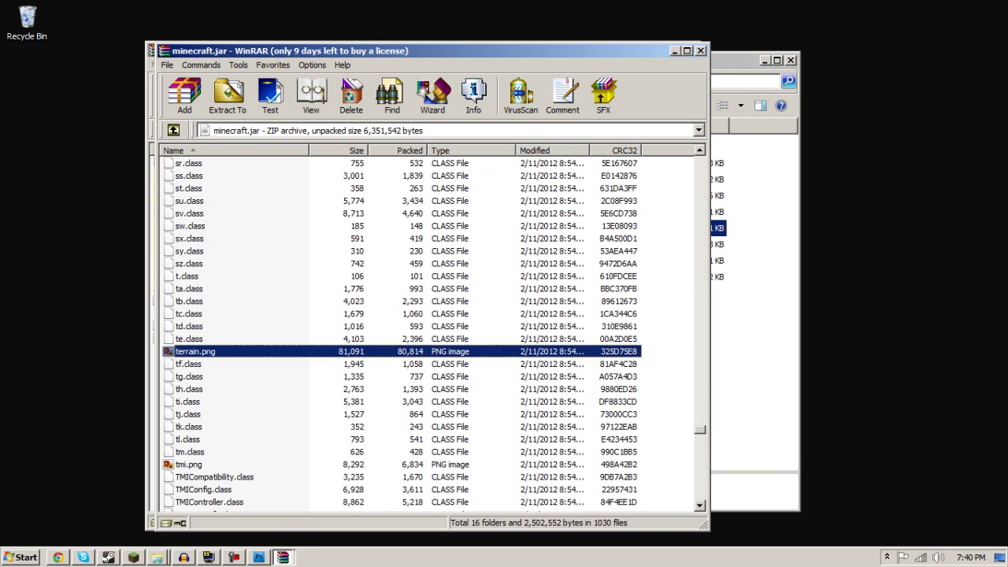
click(700, 50)
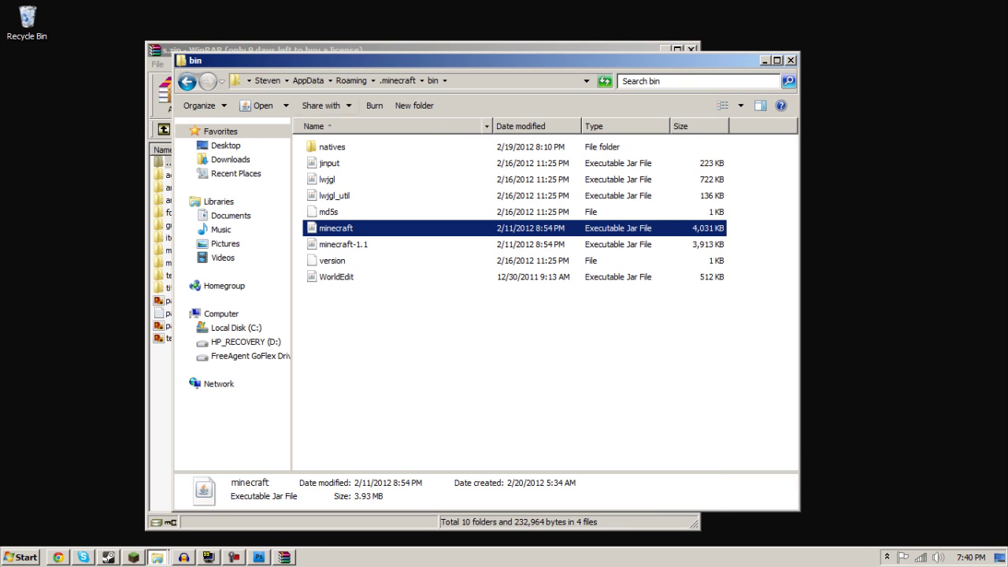
Return to the s.zip archive and open its terrain.png in Photoshop.
key(alt+Tab)
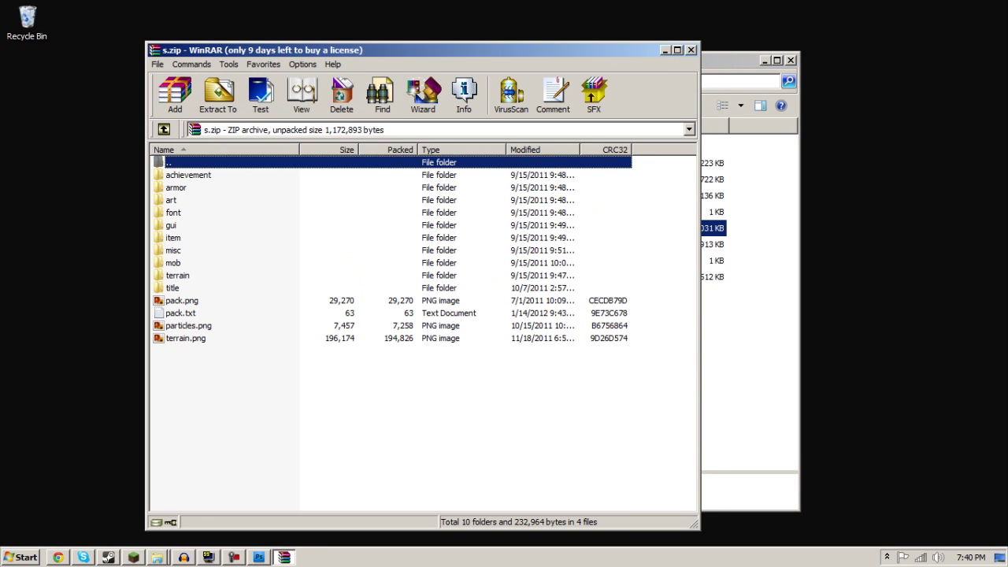
click(186, 339)
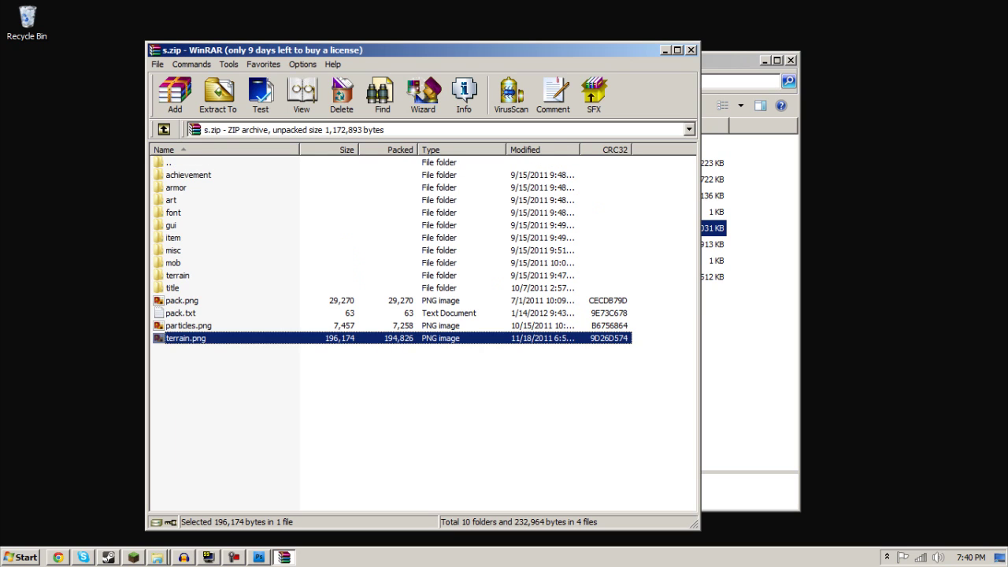
click(259, 557)
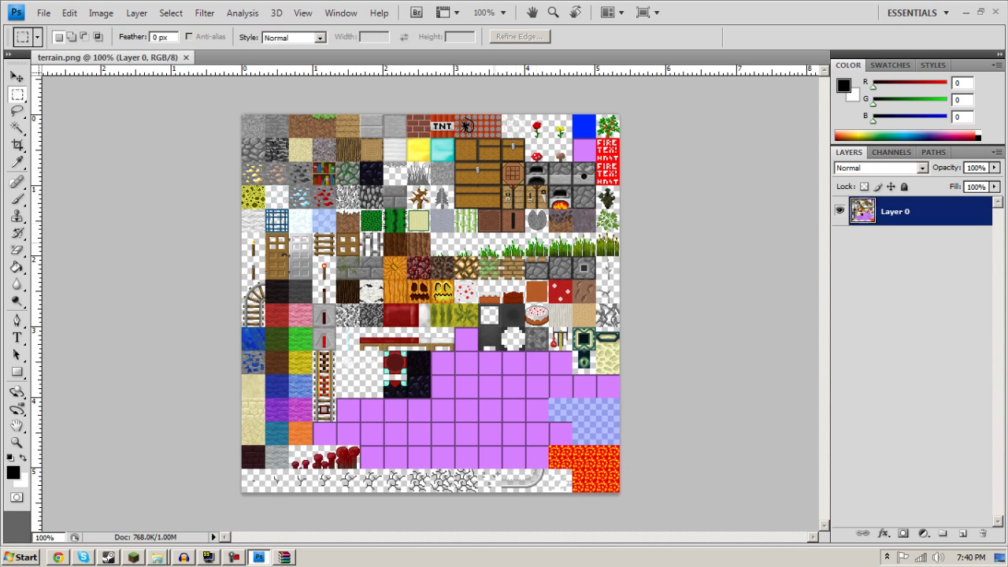
Set the foreground colour to bright green 06ff00 and fill the lime wool tile with it using the Paint Bucket.
key(z)
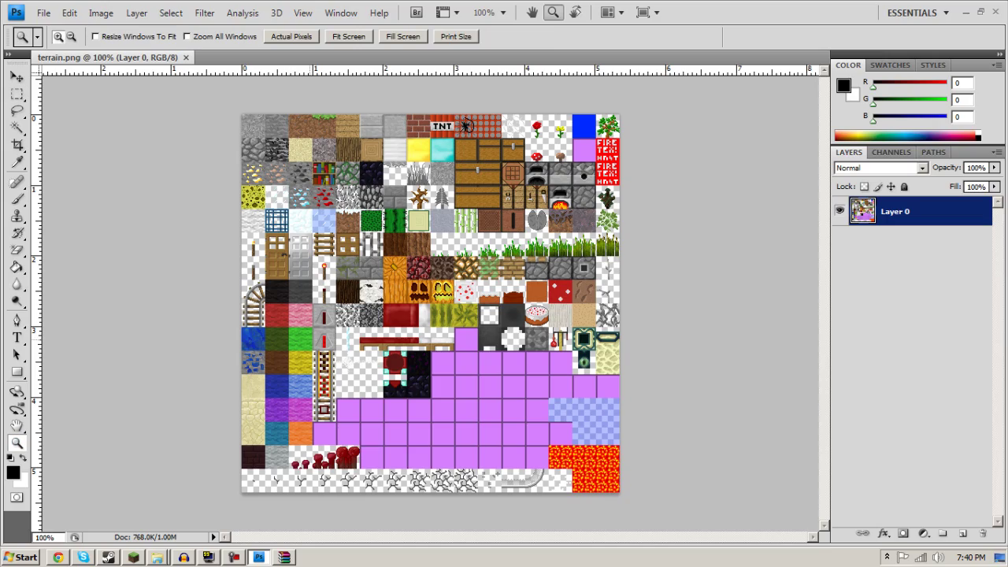
click(375, 317)
click(375, 317)
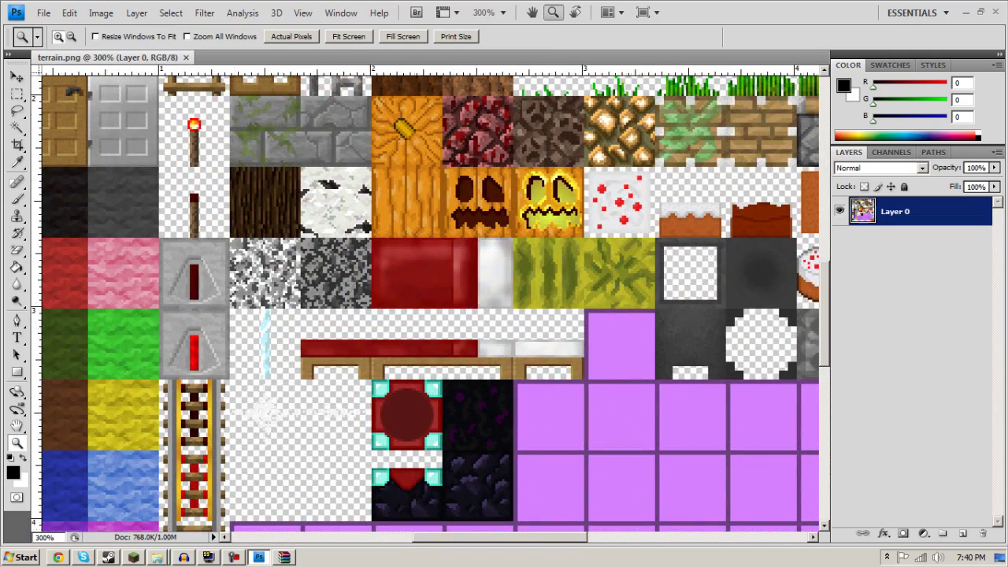
drag(441, 537, 388, 537)
click(360, 394)
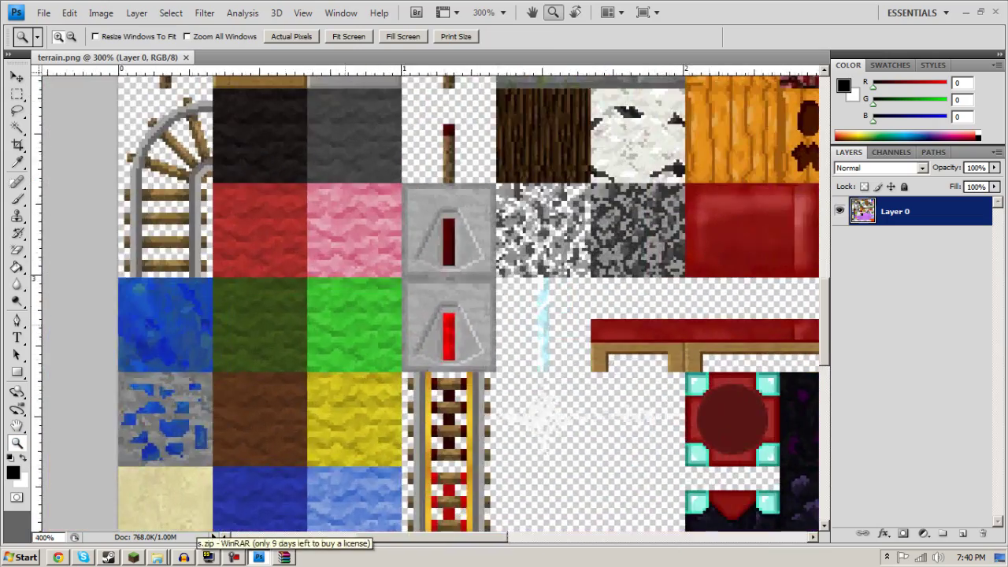
click(345, 326)
key(ctrl+plus)
key(ctrl+plus)
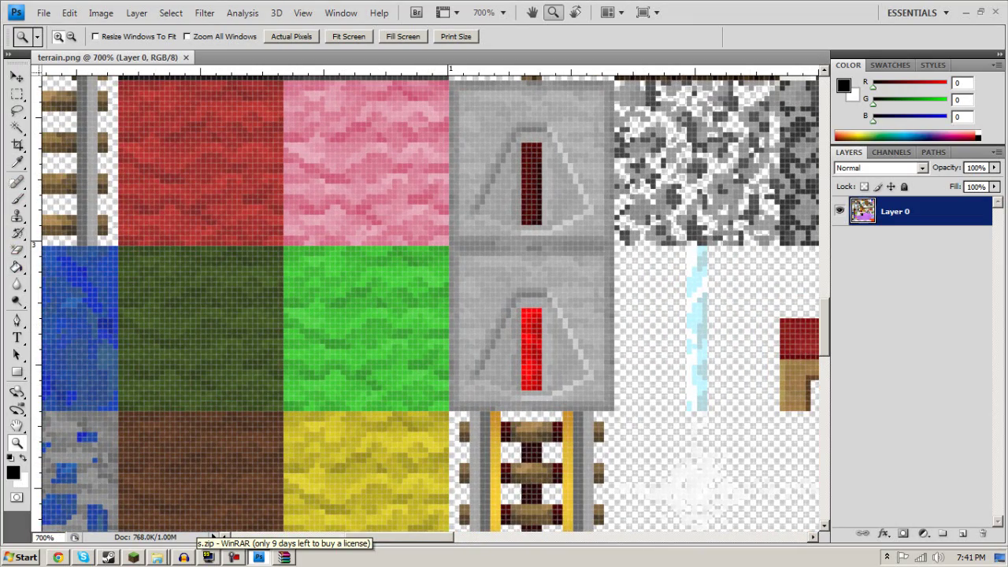
click(17, 268)
click(13, 471)
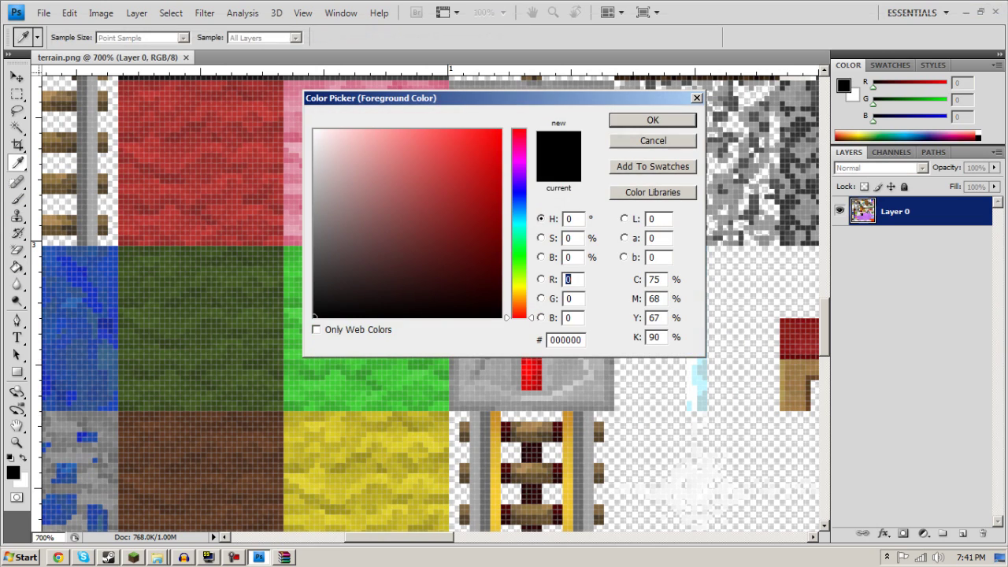
click(519, 254)
drag(453, 181, 501, 129)
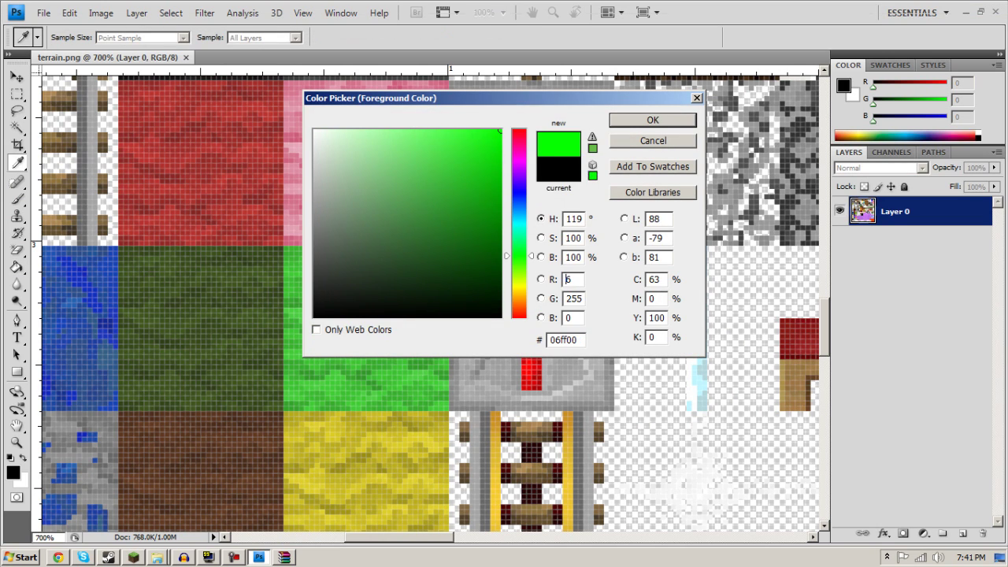
click(653, 120)
click(349, 329)
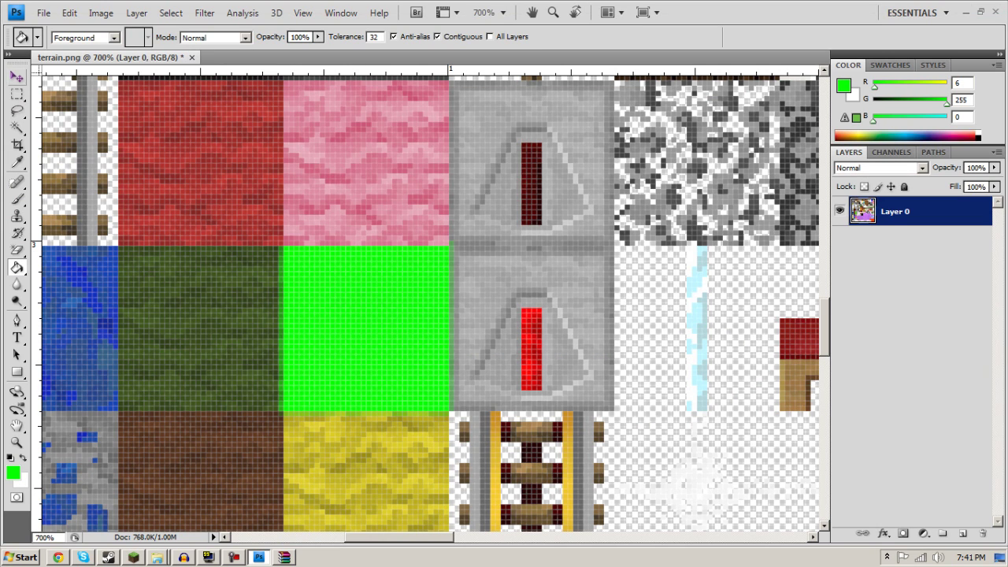
Save the edited texture sheet to the Desktop as a PNG copy named terrain, with interlace set to None.
click(16, 442)
right_click(104, 418)
click(126, 425)
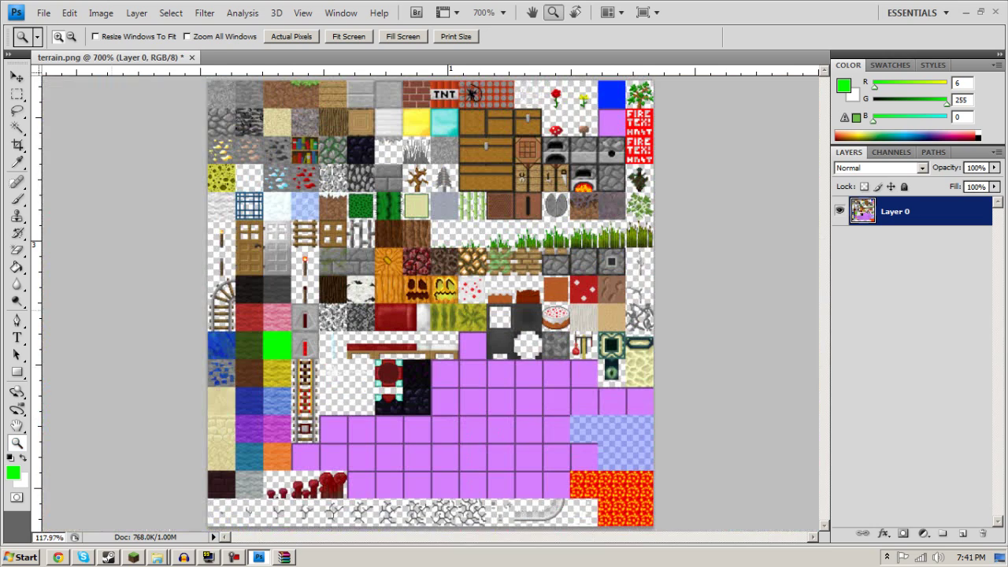
click(16, 75)
click(44, 12)
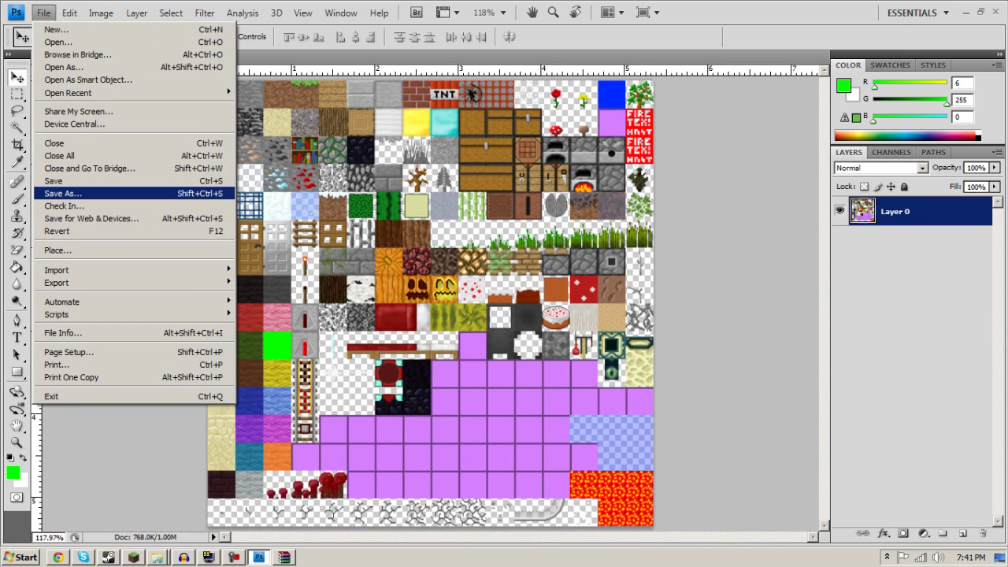
click(63, 193)
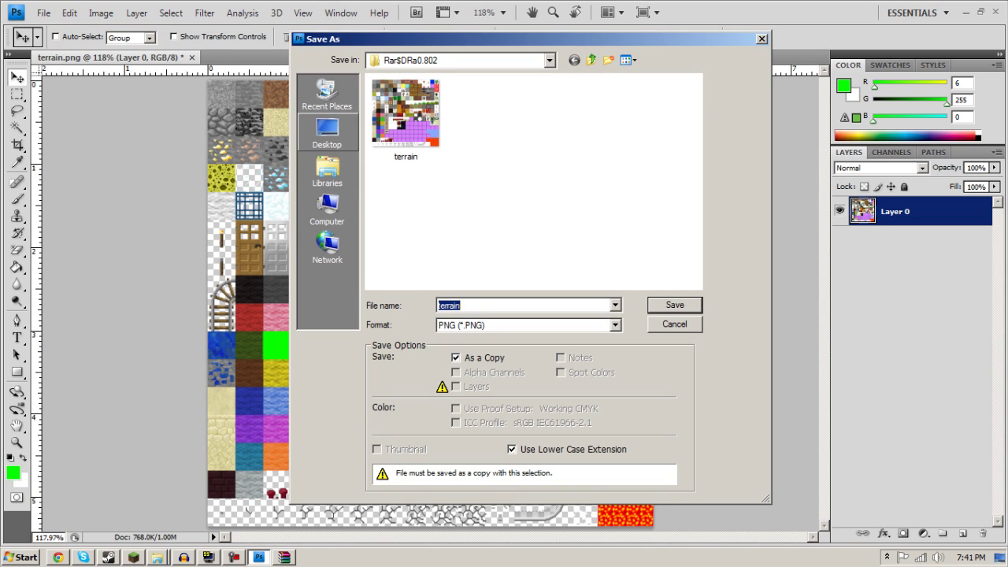
click(327, 132)
key(Return)
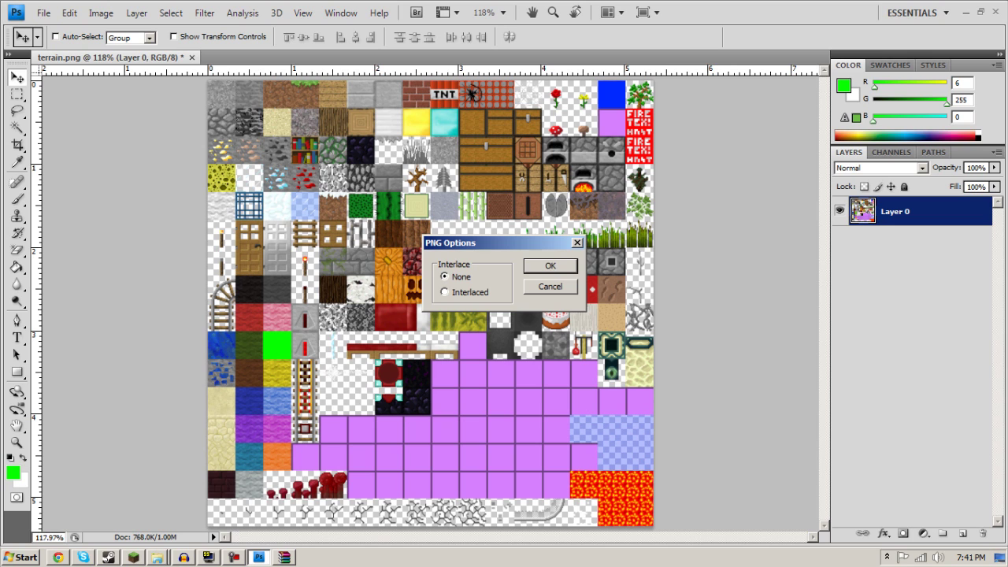
key(Return)
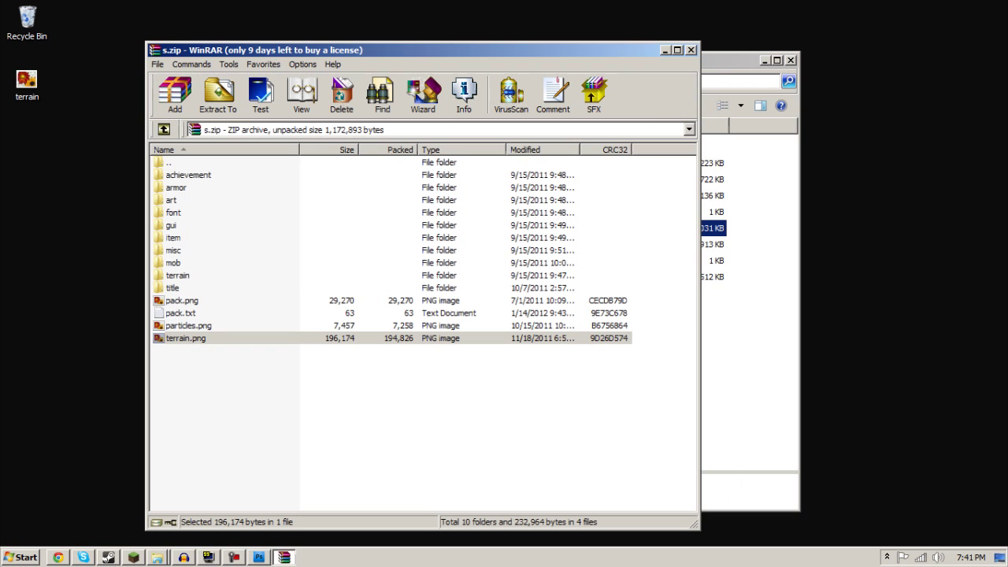
Replace terrain.png inside the s.zip archive with the edited terrain image from the Desktop, accepting the default add options.
click(748, 354)
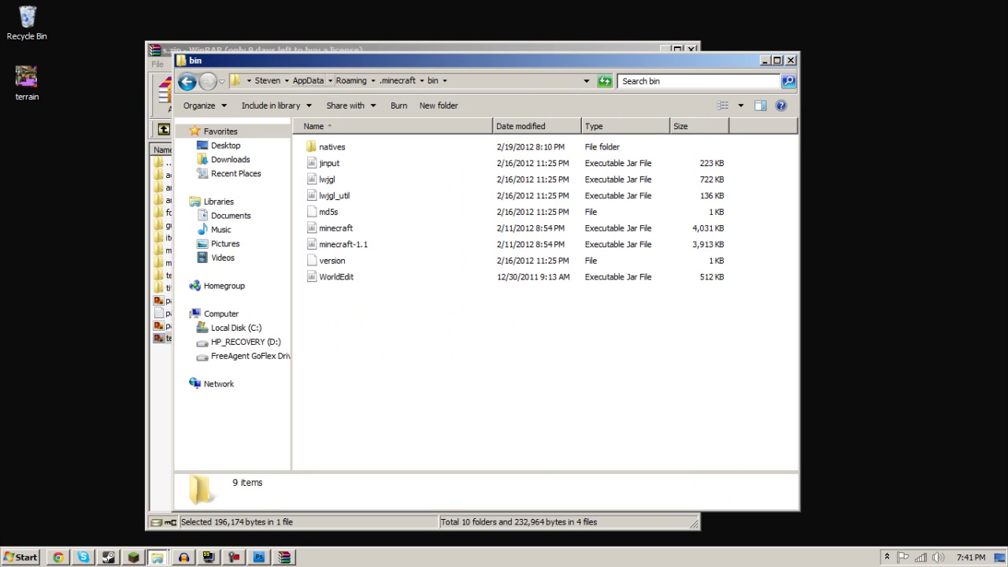
drag(433, 47, 379, 55)
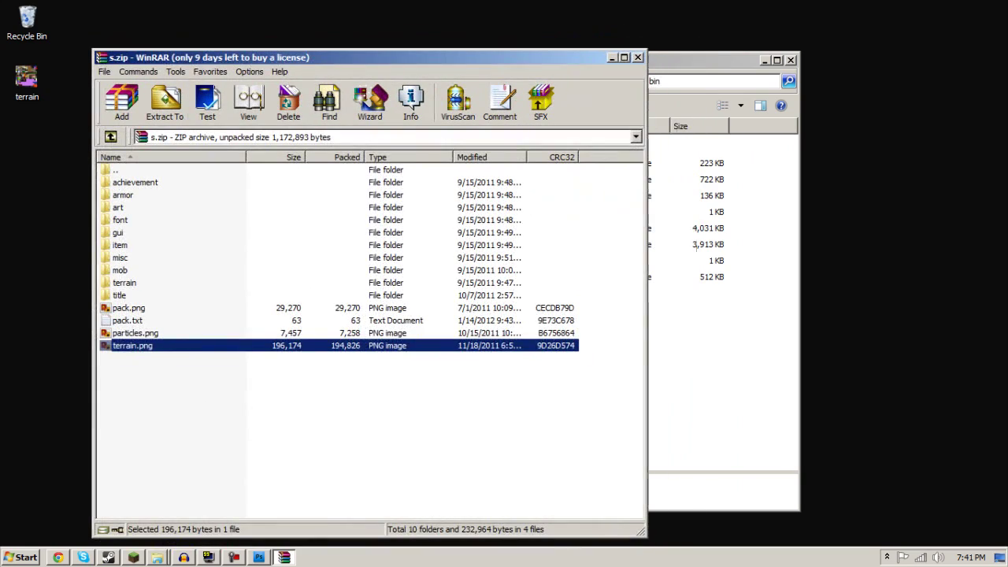
drag(27, 78, 378, 425)
key(Return)
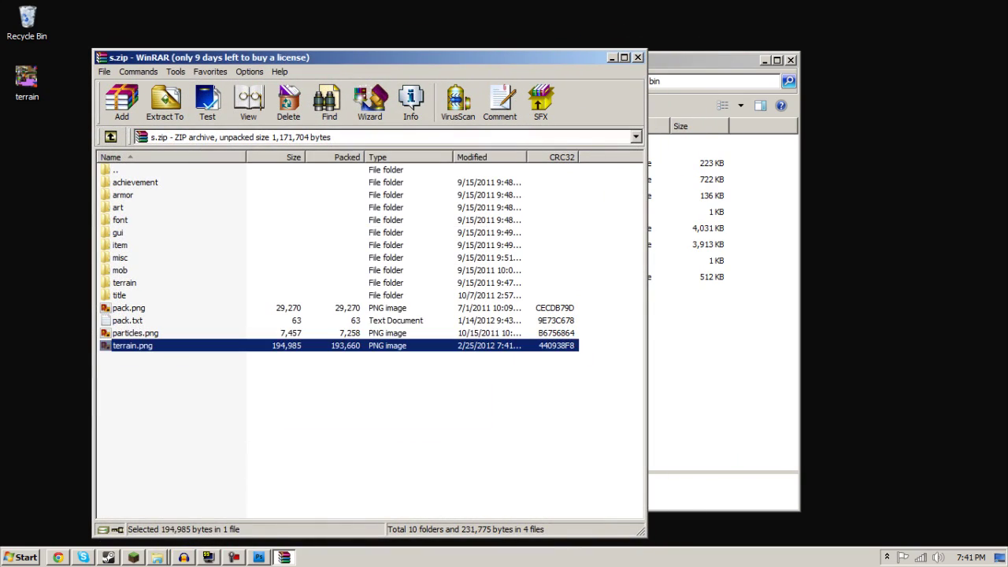
Delete the leftover terrain image from the Desktop, then close the archive and clear the bin folder window out of the way.
click(378, 425)
drag(27, 77, 28, 19)
click(637, 58)
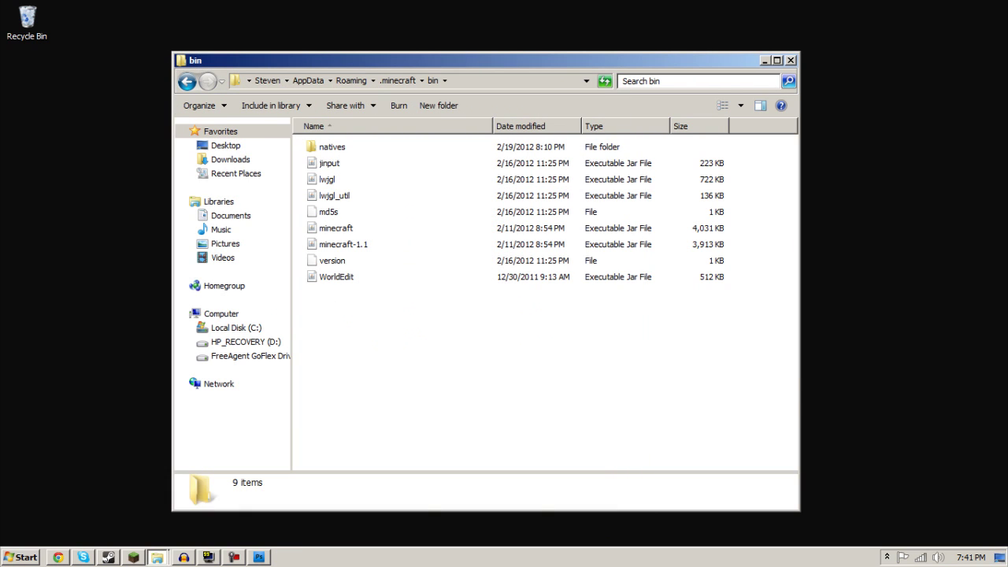
click(765, 61)
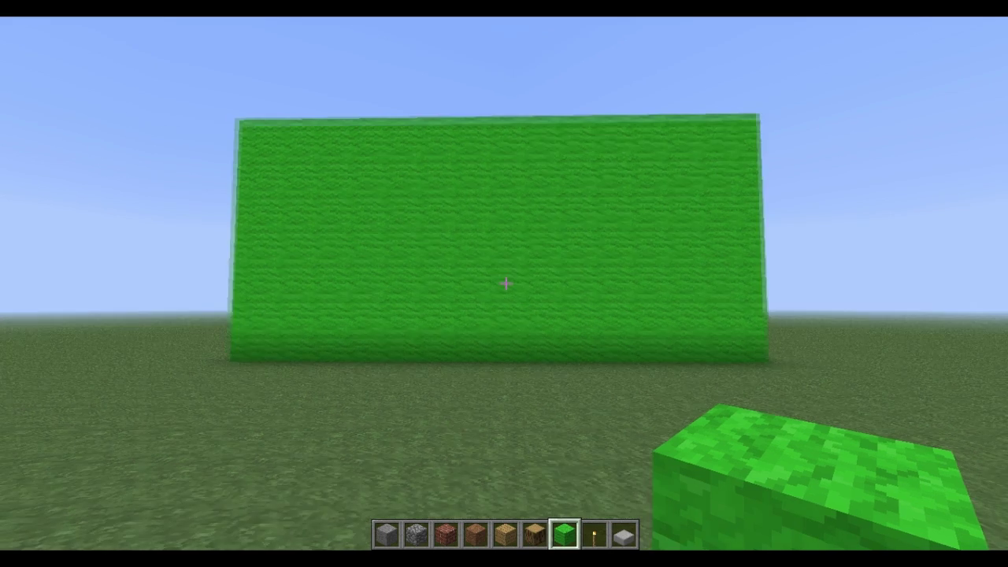
In Minecraft, save and quit the world to the title screen and switch the texture pack to s.zip.
key(w)
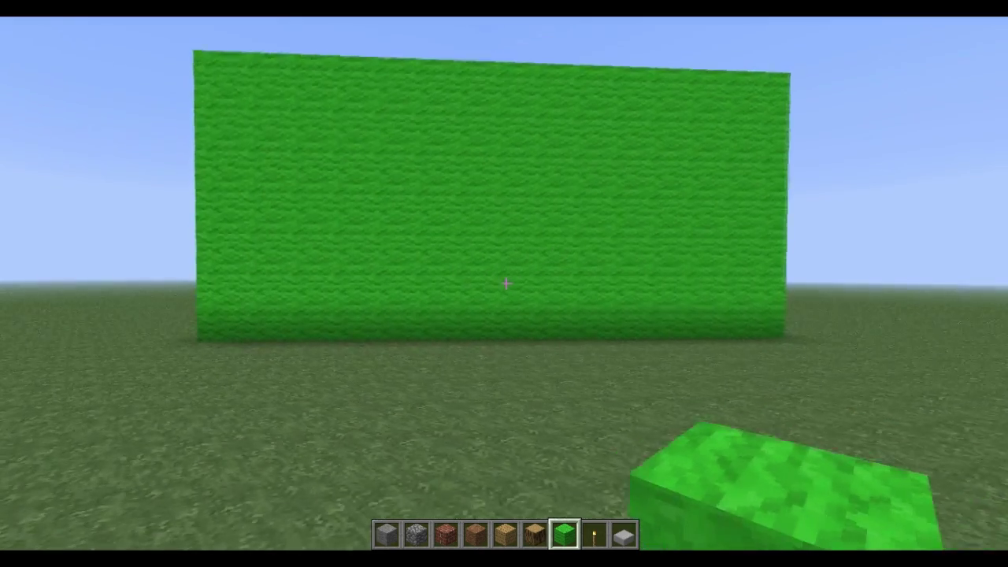
key(Escape)
click(502, 316)
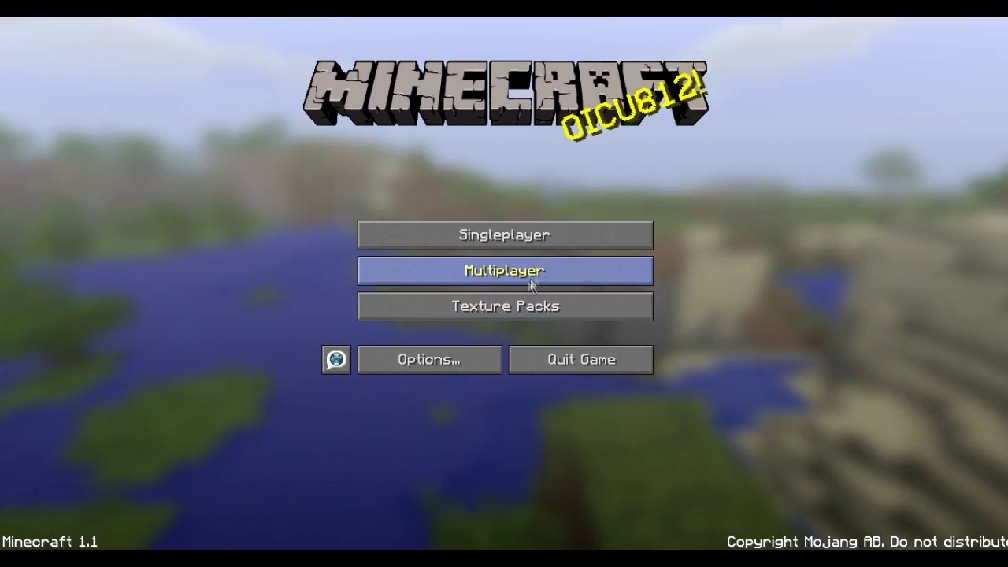
click(531, 312)
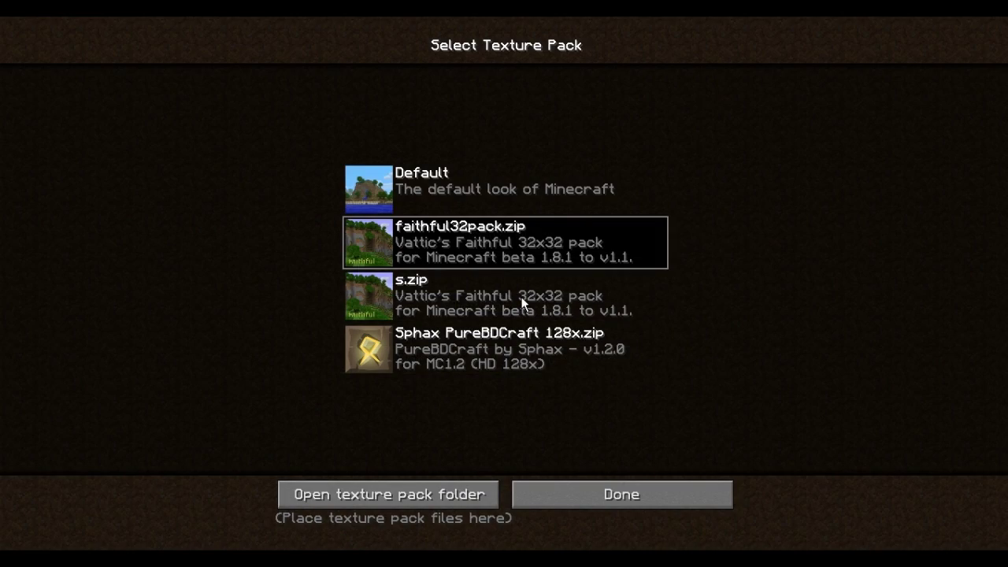
click(522, 297)
click(561, 499)
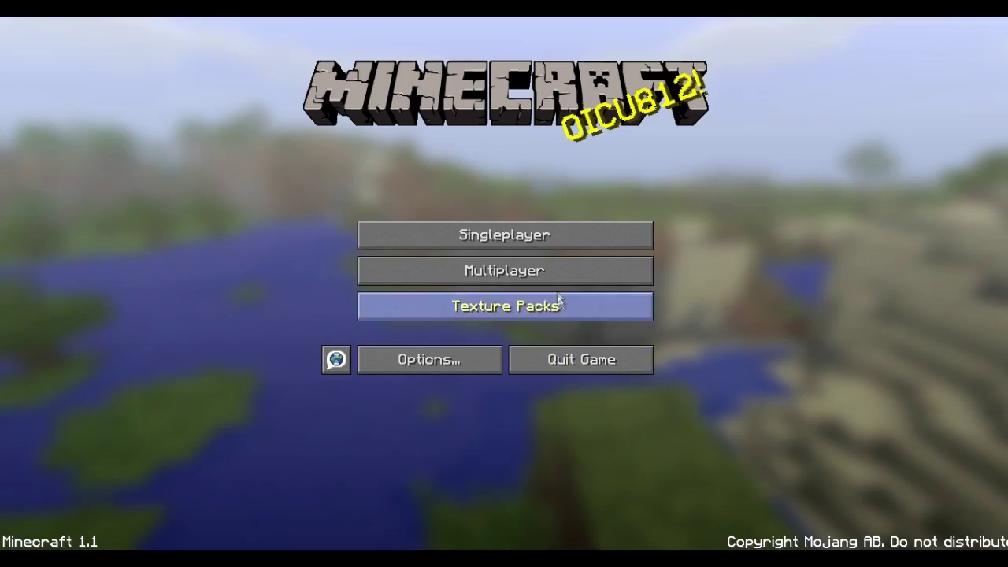
Reopen the singleplayer world containing the wall and equip the green wool block.
click(573, 242)
double_click(422, 120)
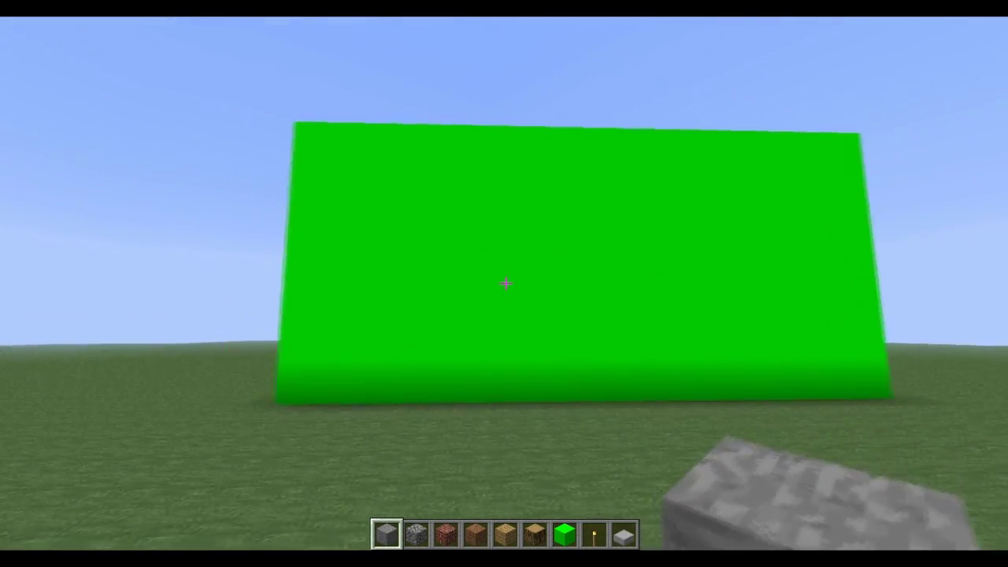
scroll(506, 283, down, 6)
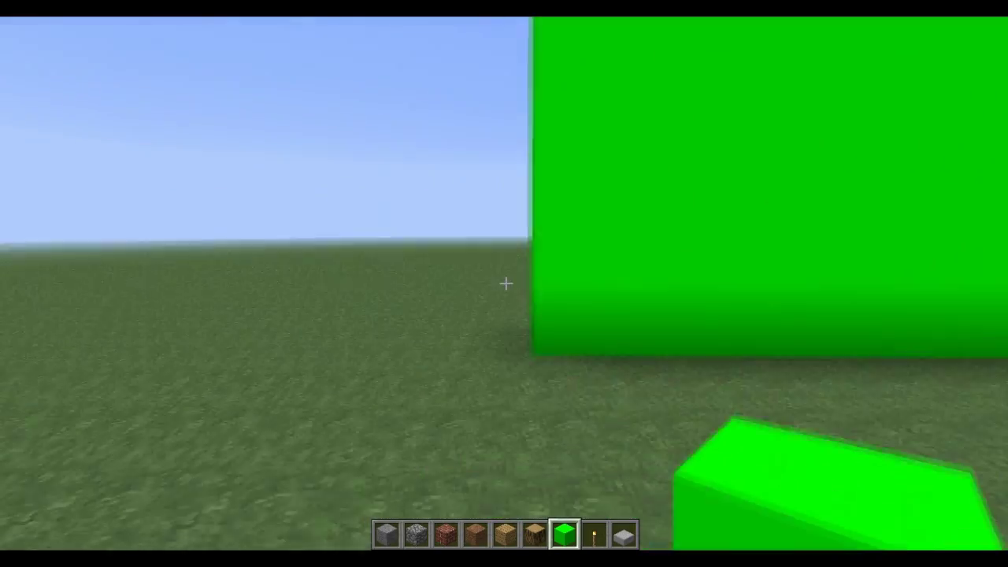
Try stacking a few green wool blocks beside the end of the wall to inspect the recoloured texture.
right_click(505, 284)
key(f)
right_click(506, 283)
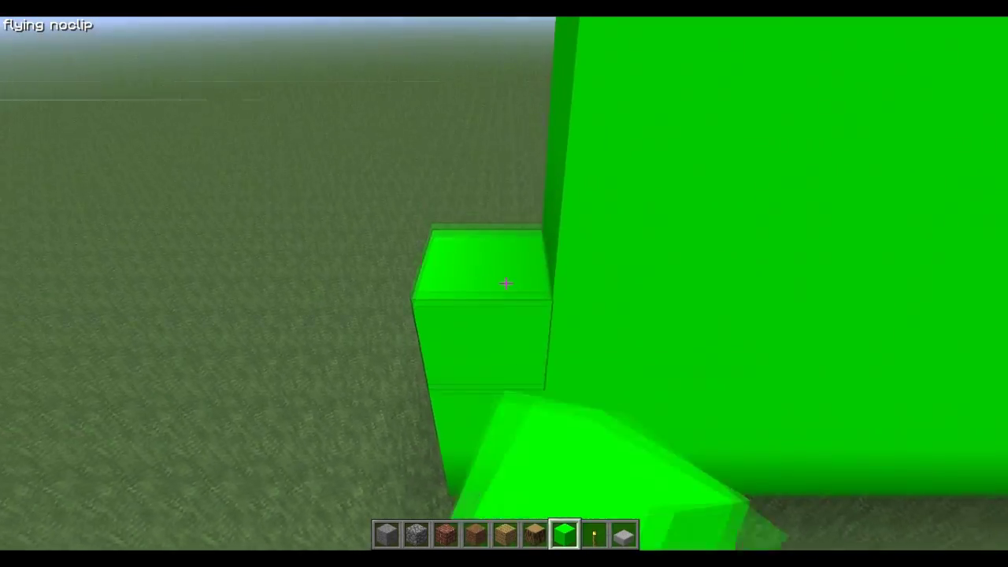
right_click(505, 283)
right_click(506, 284)
key(s)
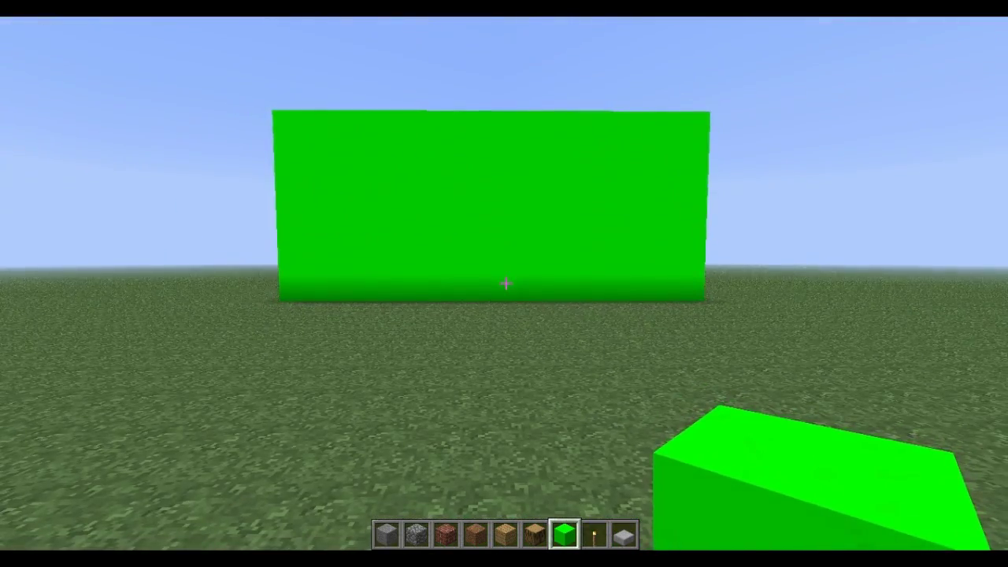
Turn off smooth lighting in the video settings to remove the dark shading along the wall's base.
key(Escape)
click(506, 283)
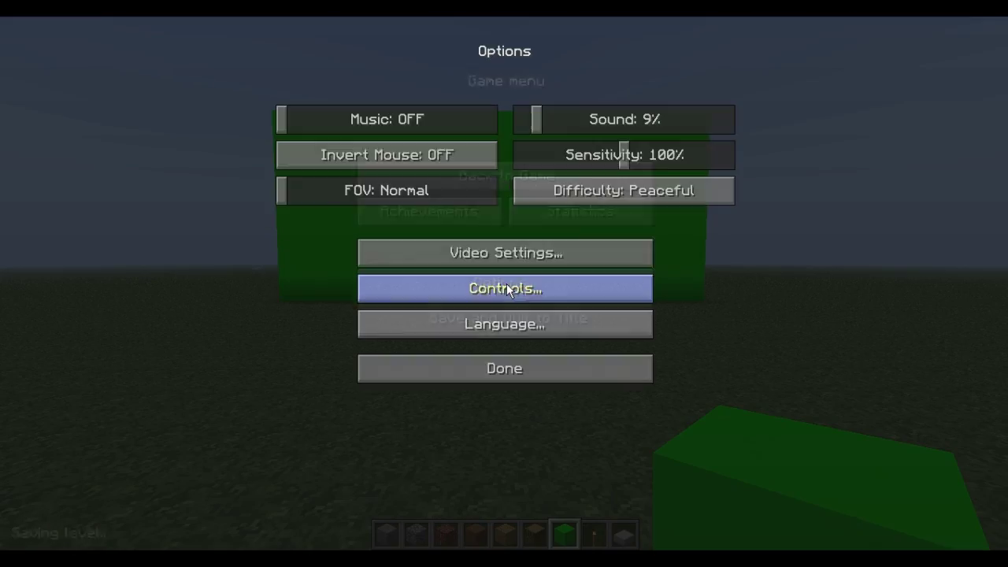
click(506, 253)
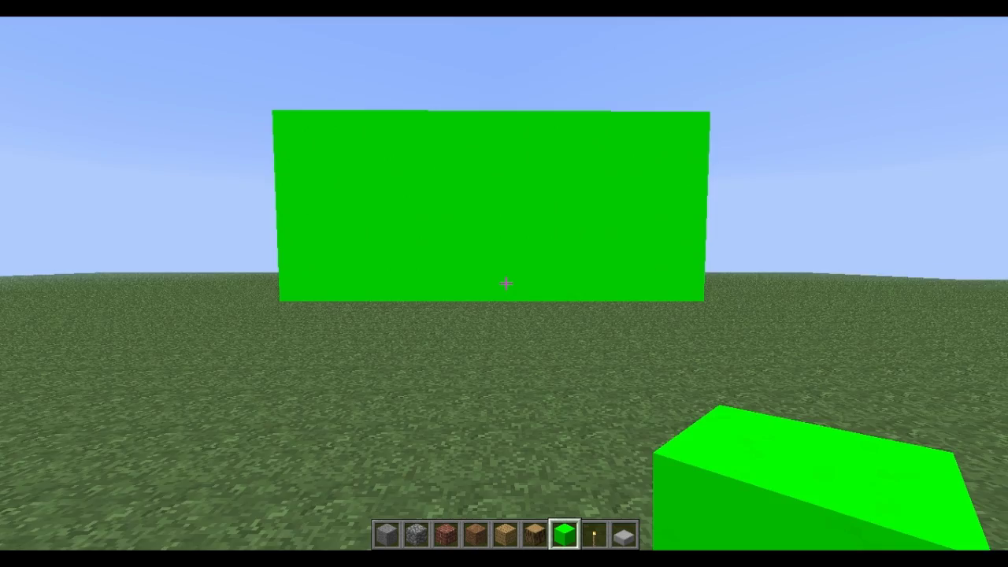
Dig a one-block-wide trench outward from the wall's corner and place a green wool block in it.
key(w)
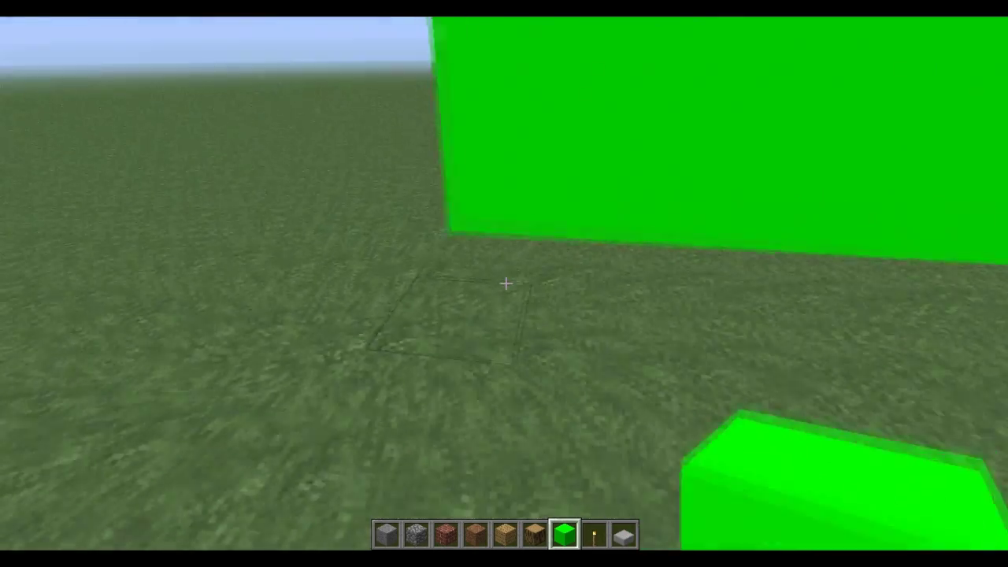
click(506, 283)
click(505, 284)
click(505, 283)
click(505, 284)
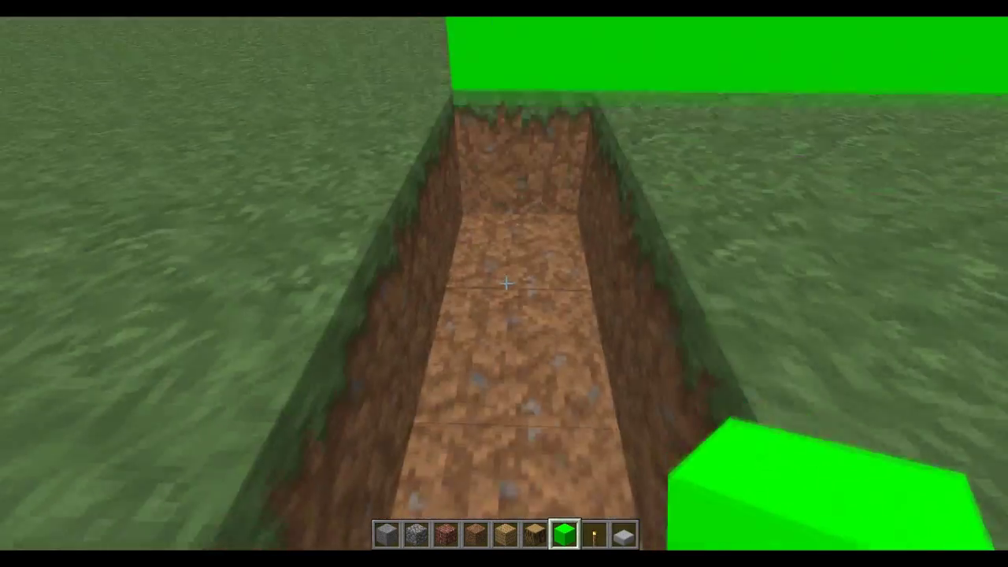
right_click(506, 283)
Select the ground before the wall with WorldEdit positions (-806, 3, -607) and (-821, 3, -611), and fill it with lime wool using //set.
key(1)
key(f)
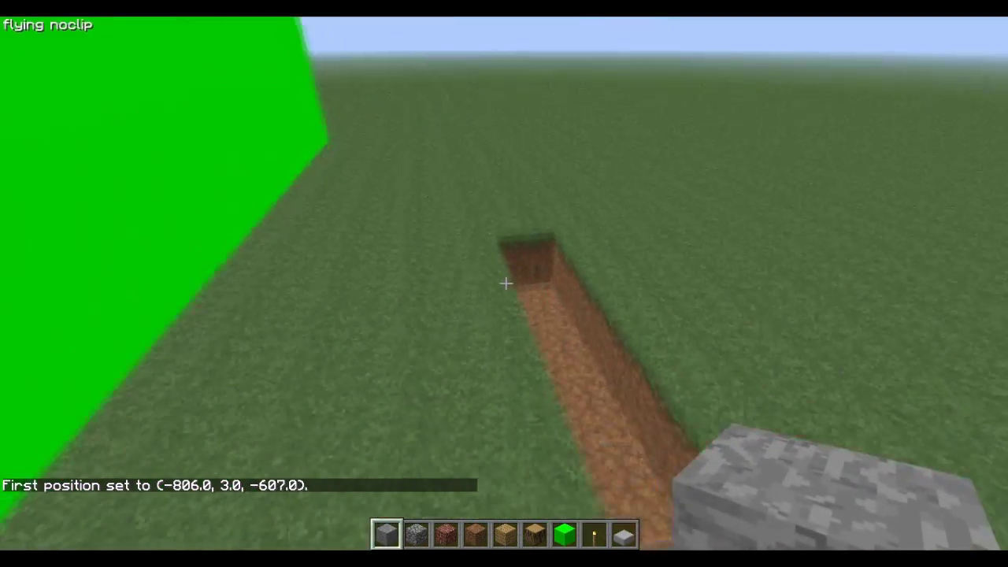
right_click(506, 284)
key(2)
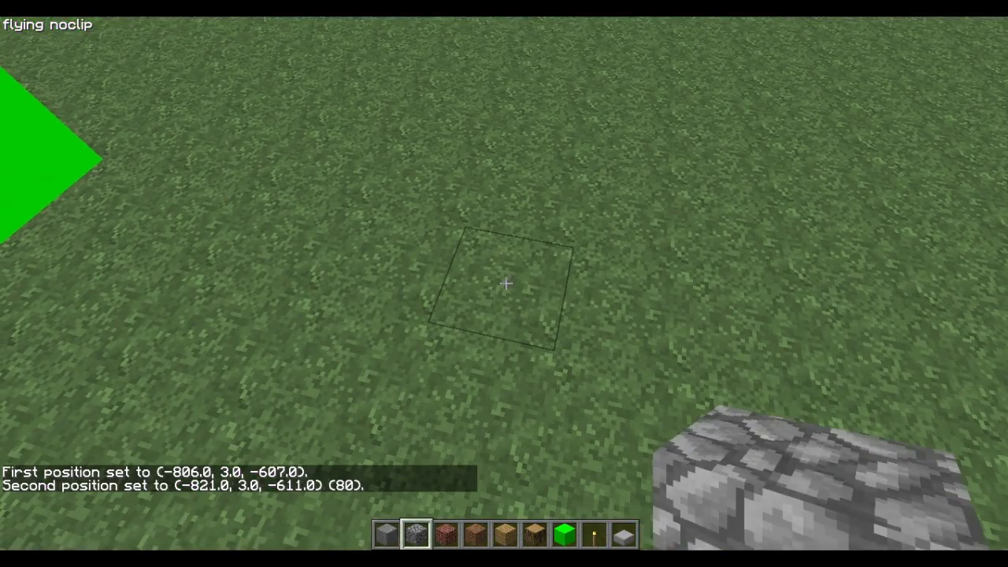
key(slash)
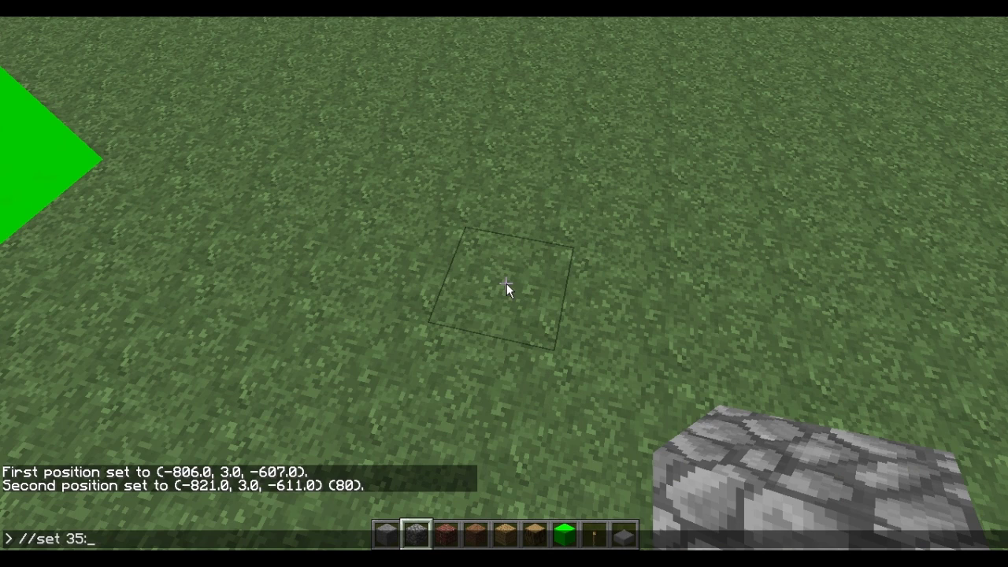
text(/set 35:6)
key(Return)
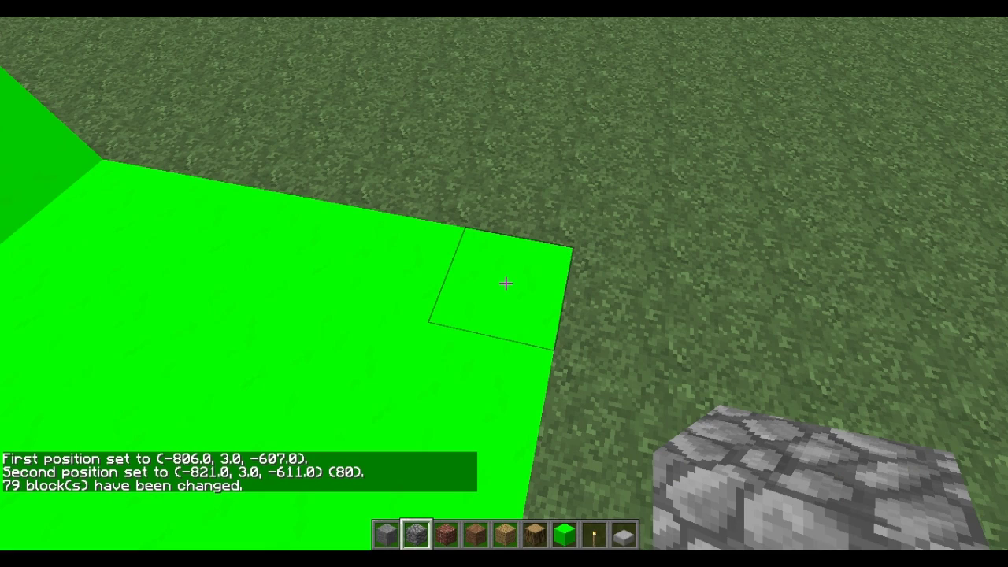
Frame the green screen head-on, lock the camera with the freezecam command, and walk the character onto the green floor.
key(s)
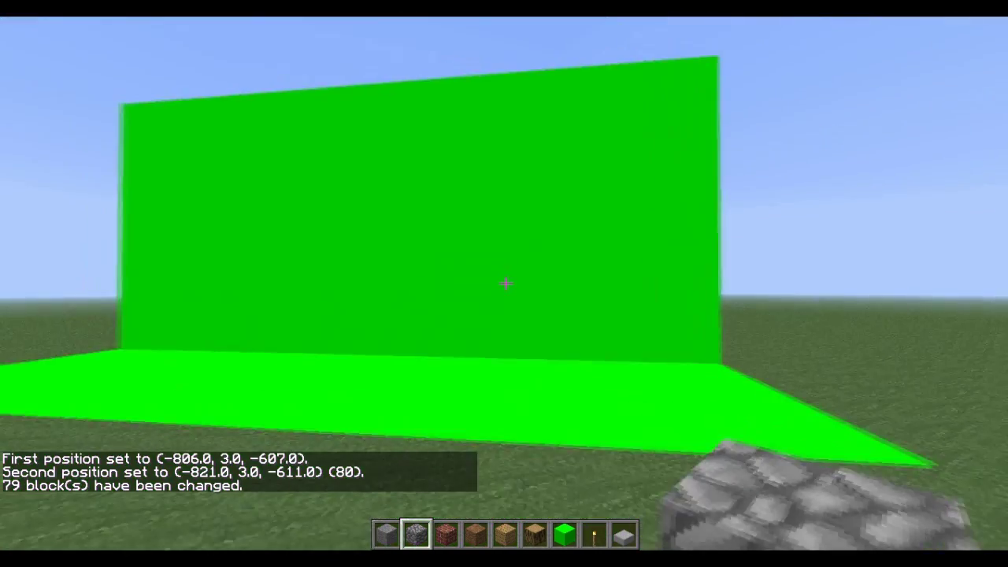
key(7)
key(w)
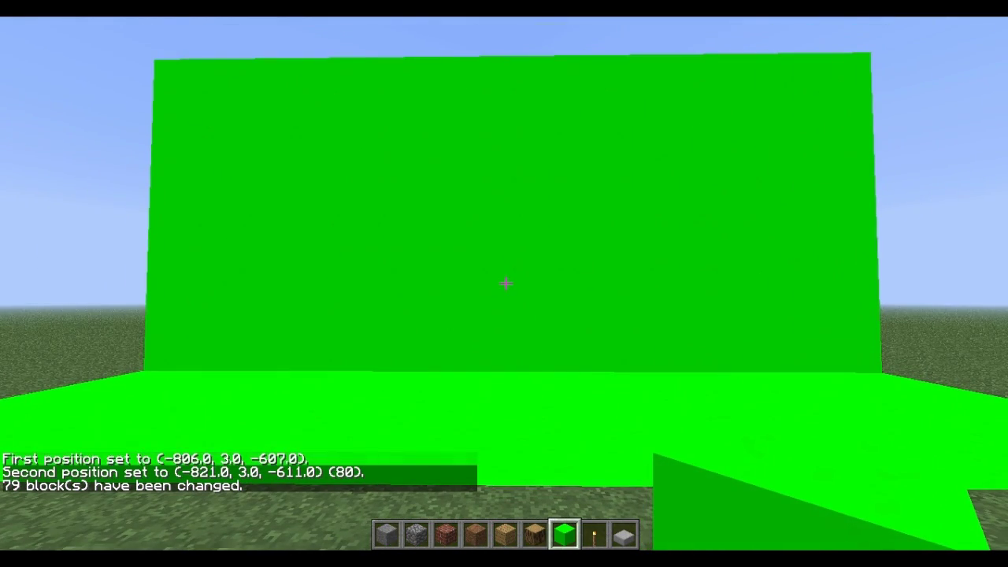
key(t)
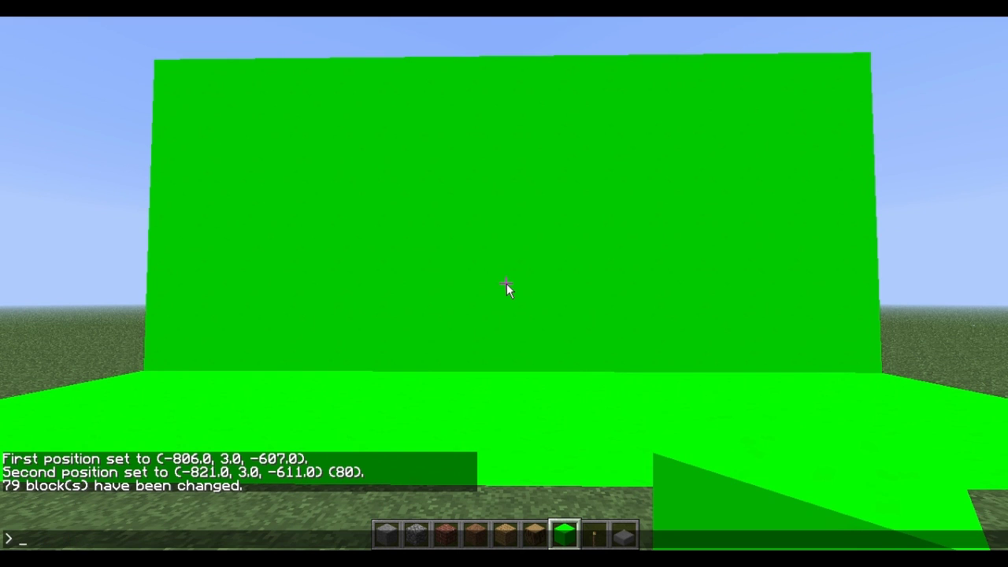
text(freezecam)
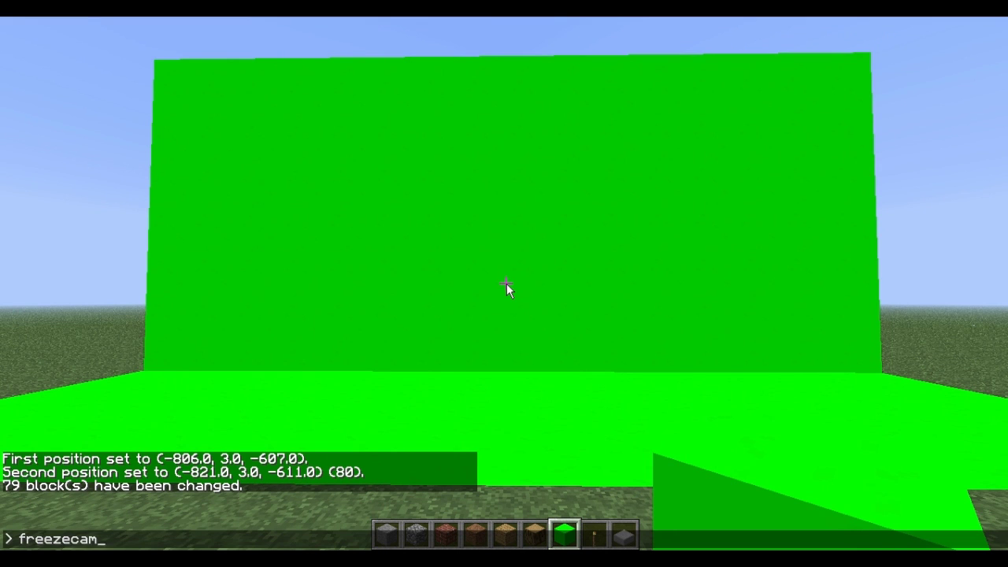
key(Return)
key(w)
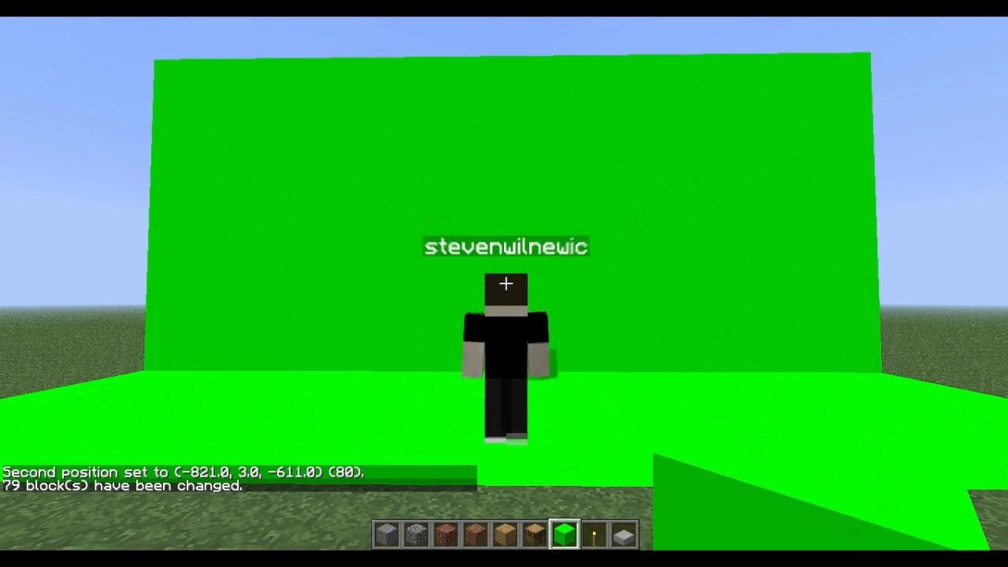
Move the green wool into the log's hotbar slot to leave the character's hand empty, and hide the game interface.
key(e)
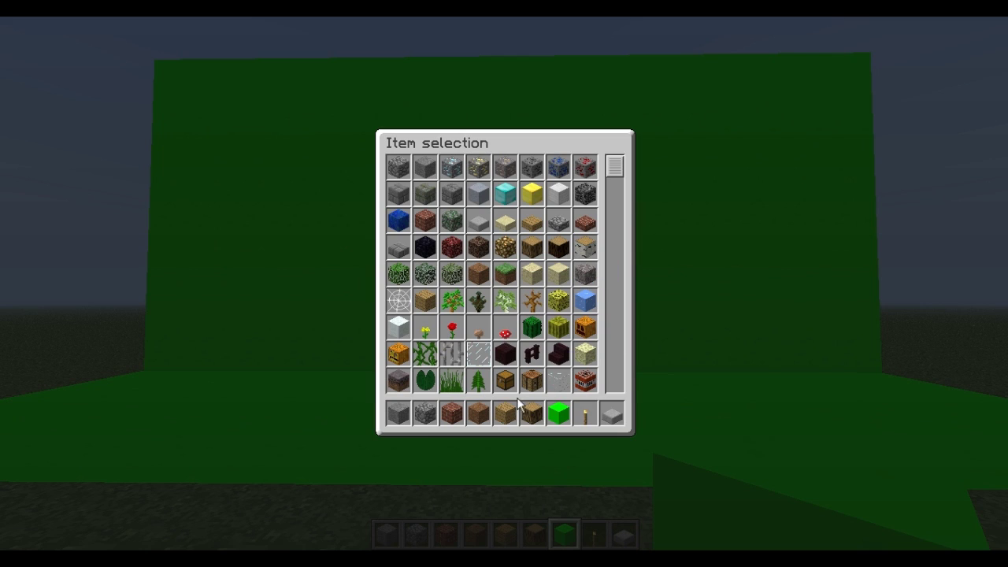
click(555, 409)
click(537, 412)
click(510, 364)
key(e)
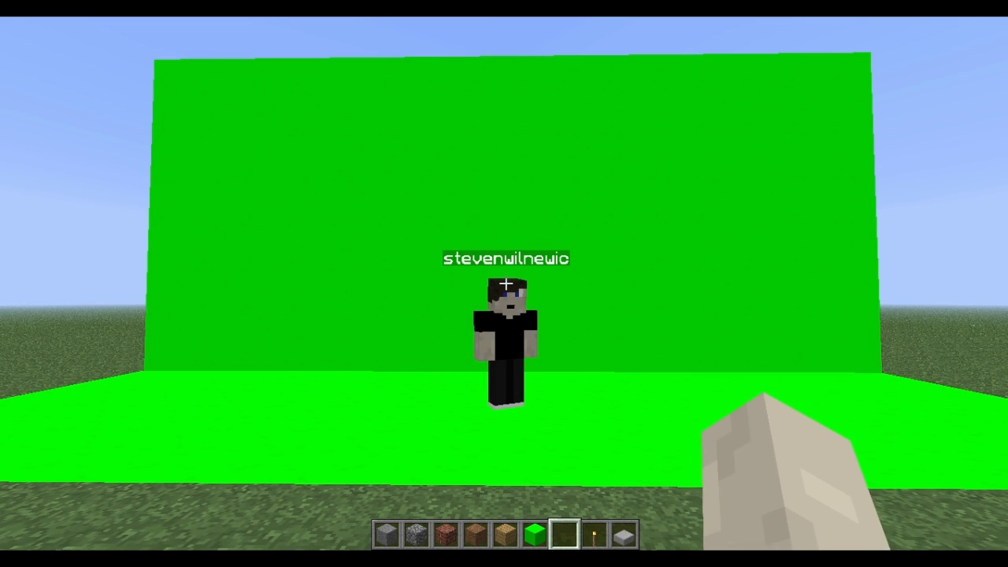
key(F1)
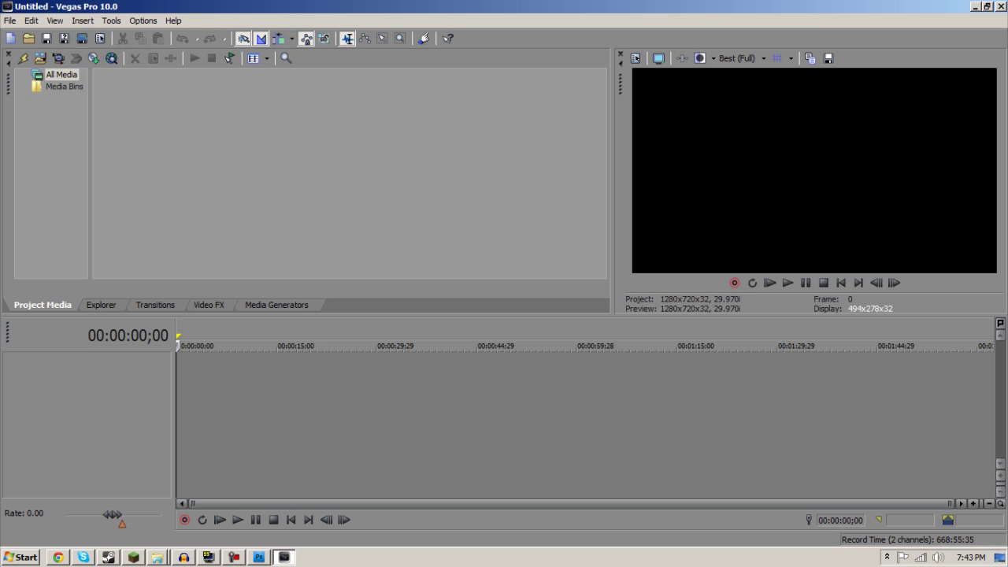
click(39, 59)
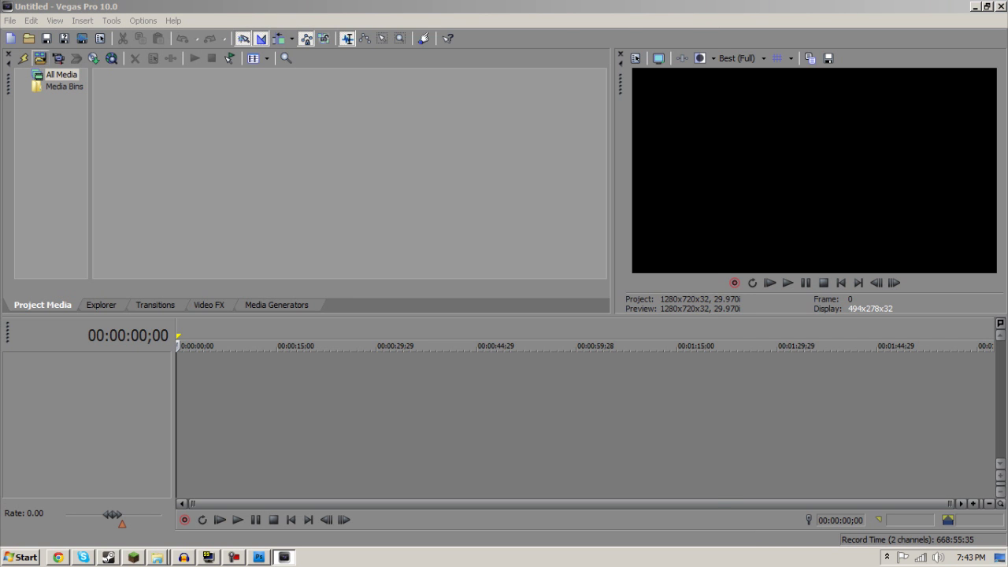
scroll(541, 218, down, 10)
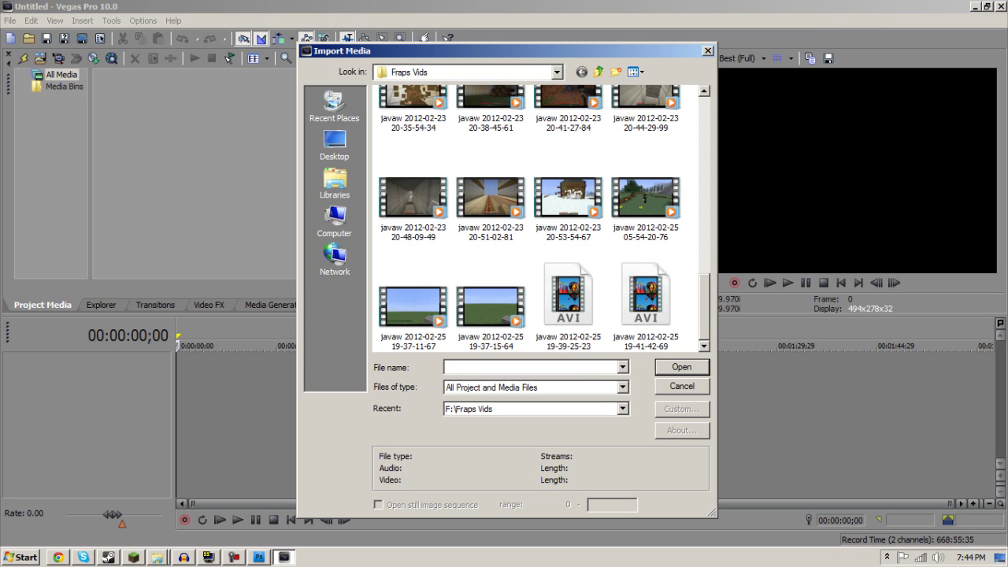
double_click(646, 300)
drag(132, 102, 186, 397)
Find the footage of the character before the green screen and trim the clip to that section at the timeline's start.
click(472, 378)
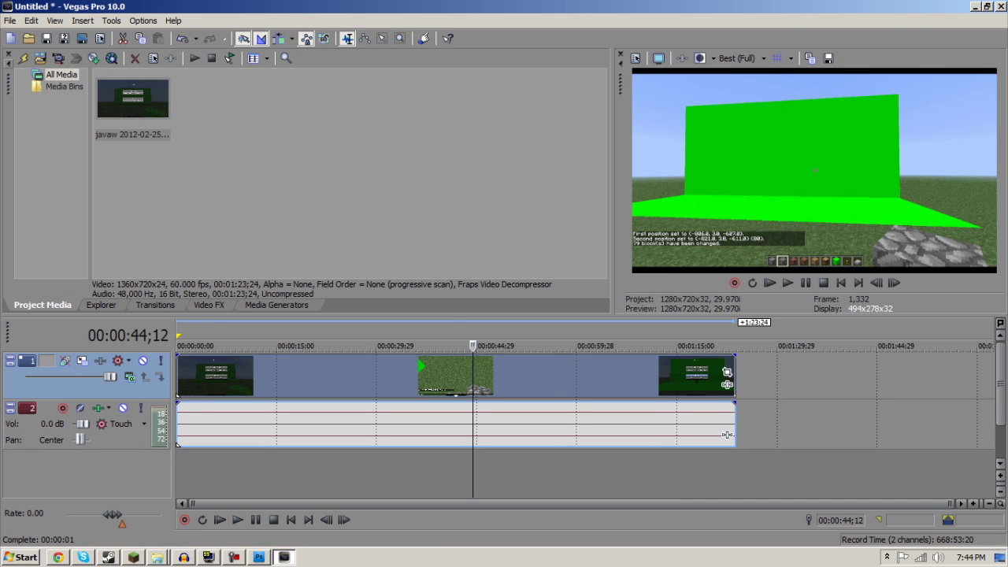
drag(473, 346, 621, 346)
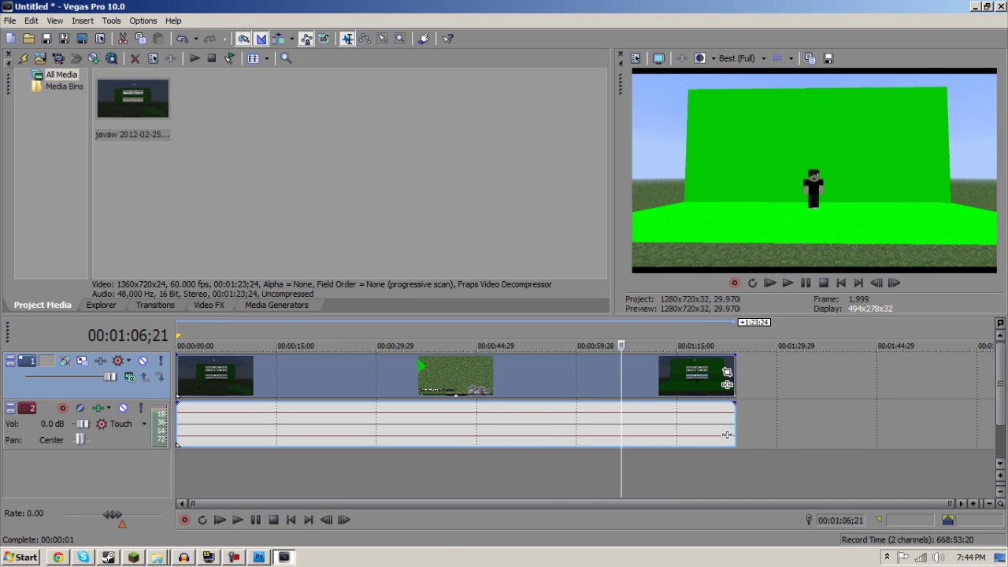
drag(726, 433, 257, 434)
click(216, 429)
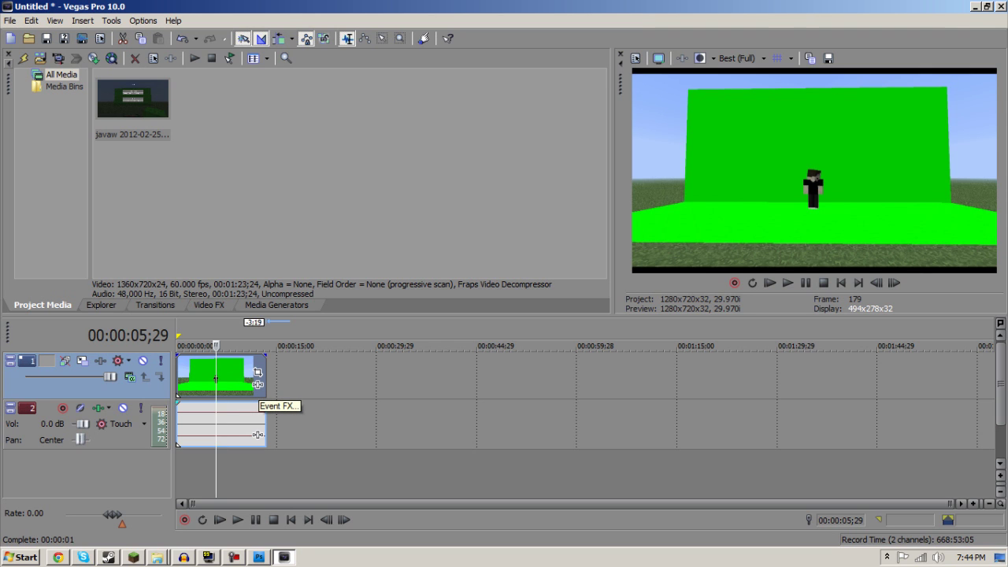
Mask the recording from its first frame with a four-cornered path just inside the green wall and floor, enclosing the character.
click(257, 372)
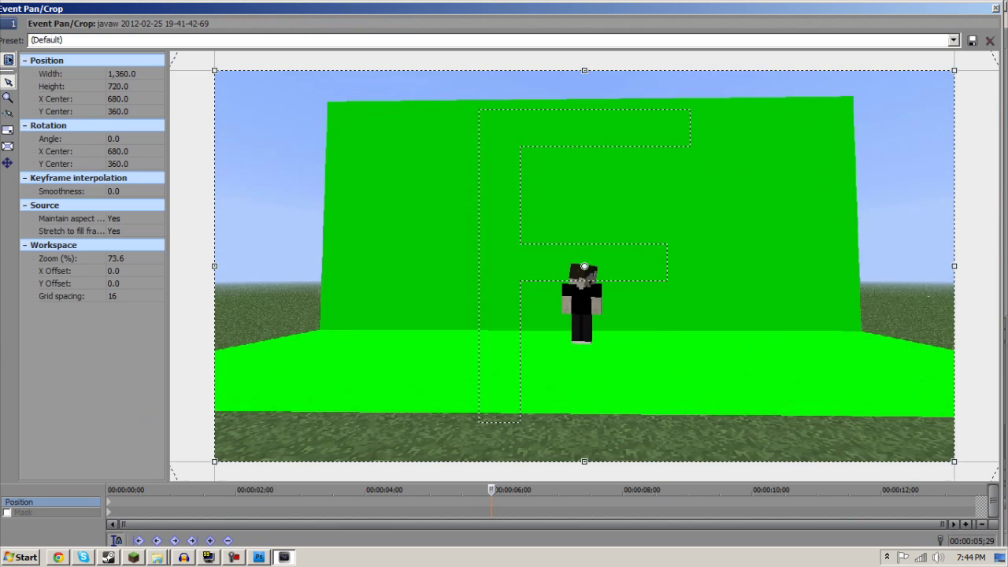
click(7, 512)
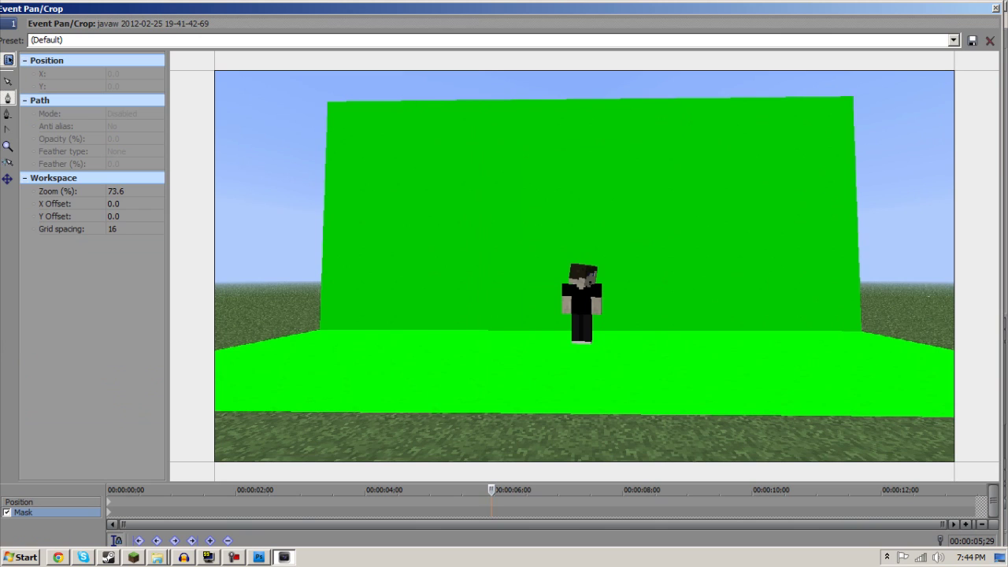
drag(492, 490, 107, 489)
click(343, 112)
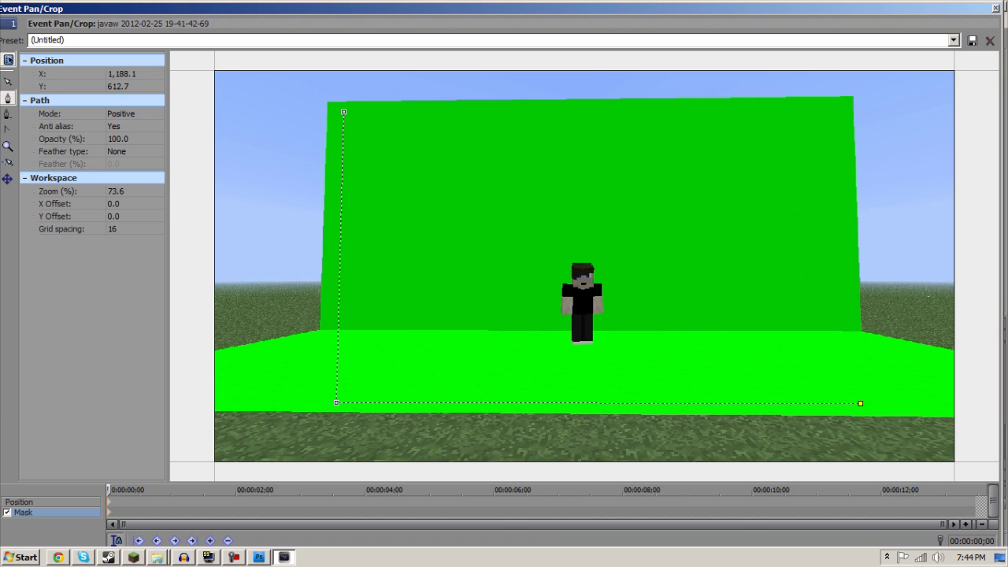
click(343, 112)
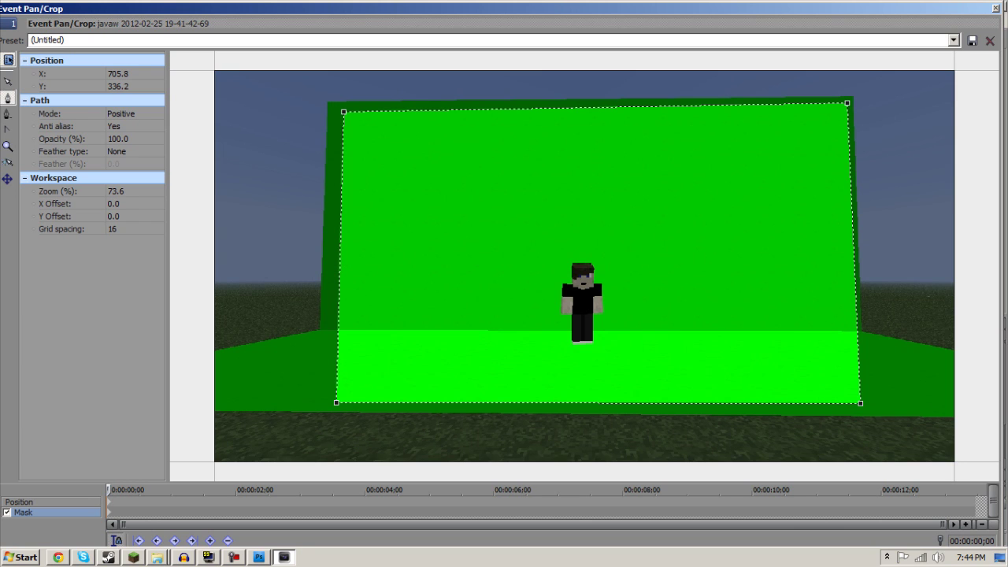
click(996, 8)
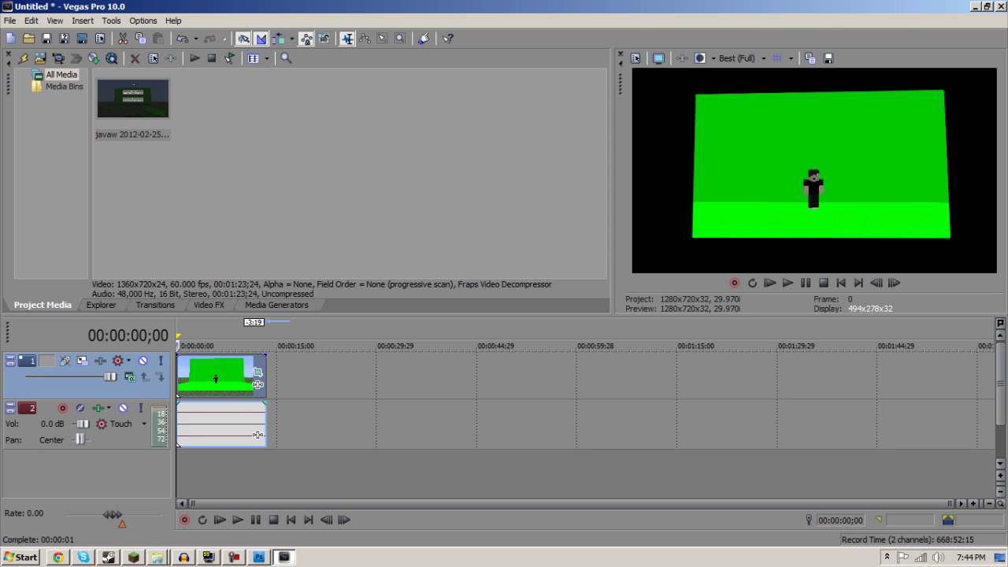
Apply the Sony Chroma Keyer to the recording, key out the wall's green (R 2, G 200, B 0), and preview the result.
click(258, 384)
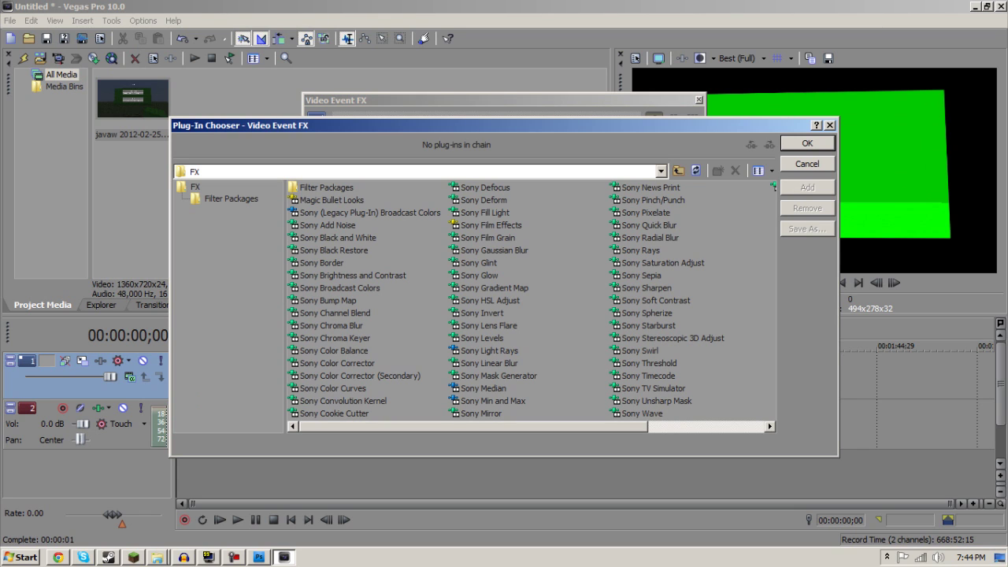
key(Escape)
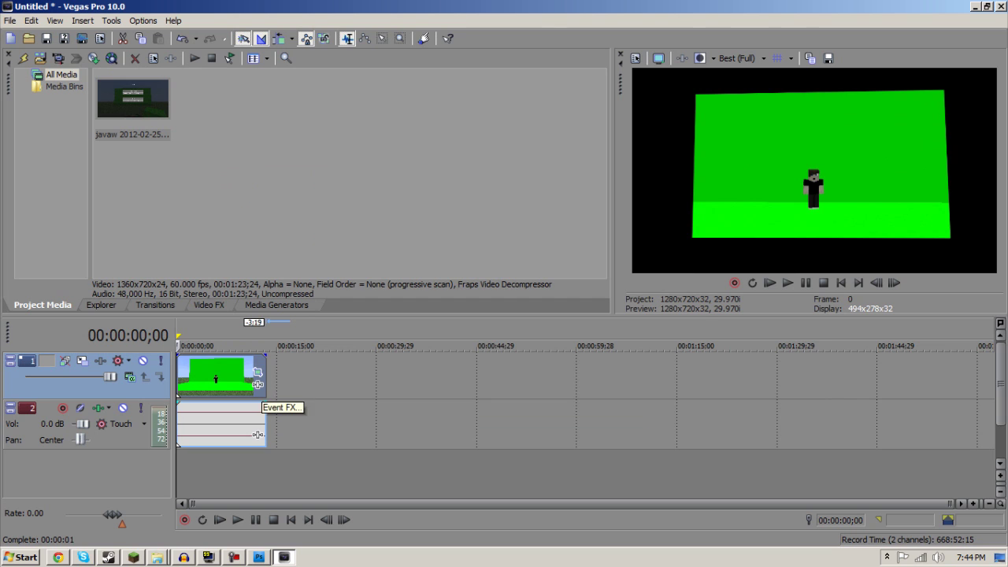
click(258, 384)
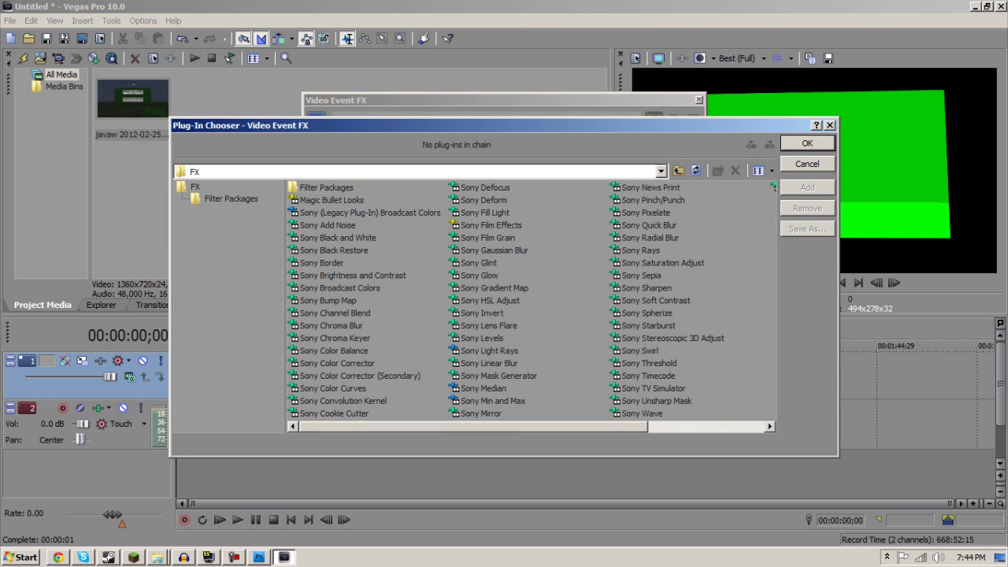
double_click(335, 338)
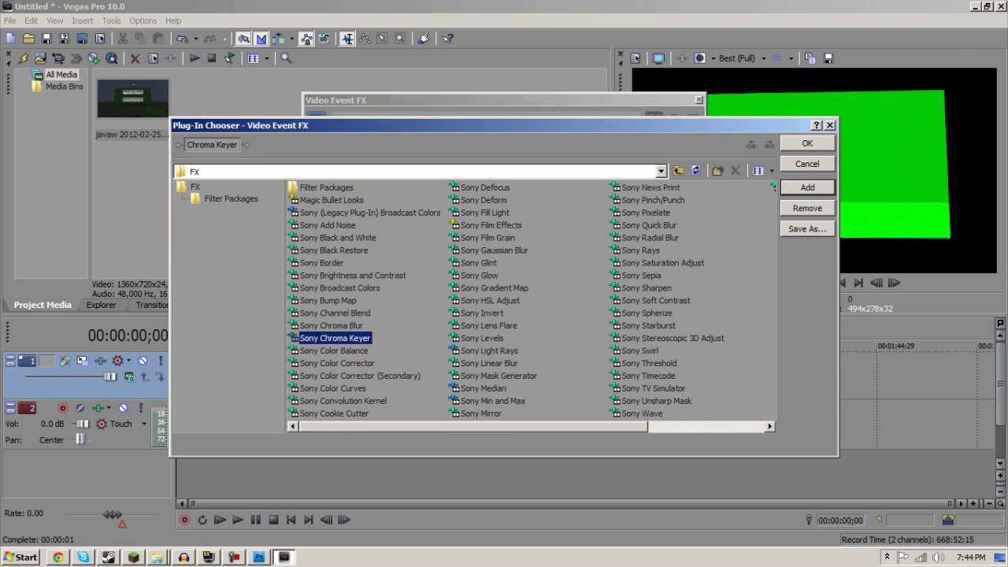
key(Return)
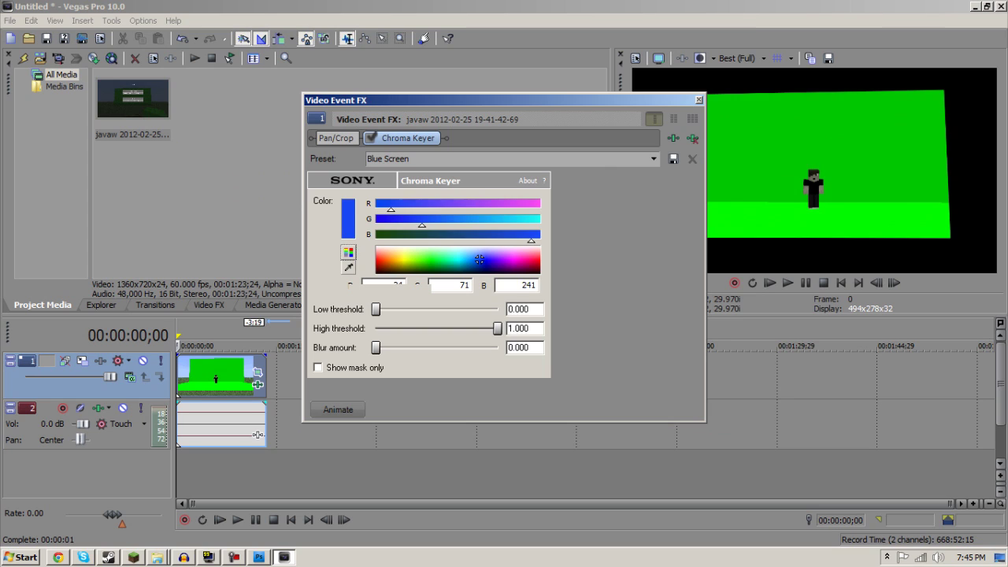
click(788, 150)
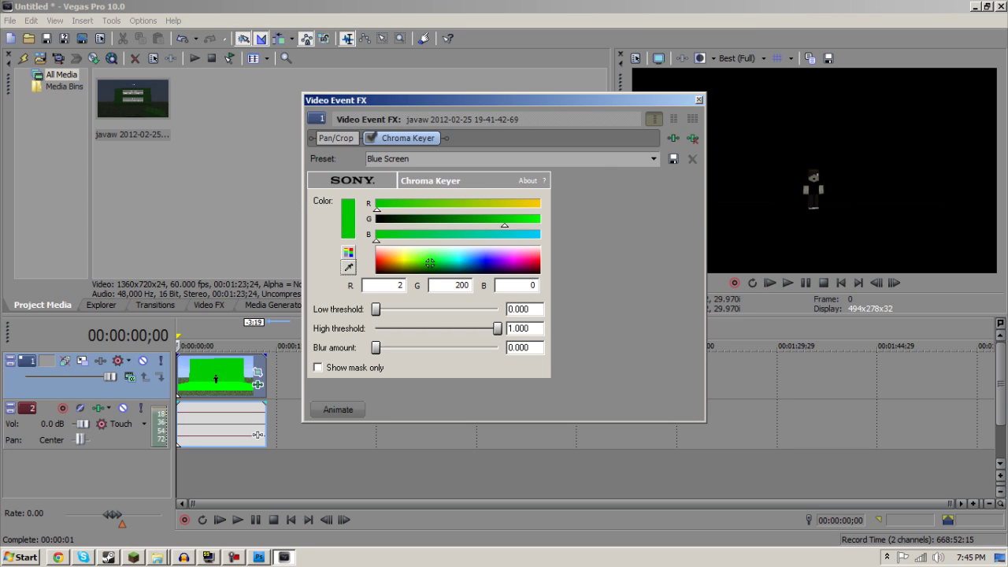
click(699, 100)
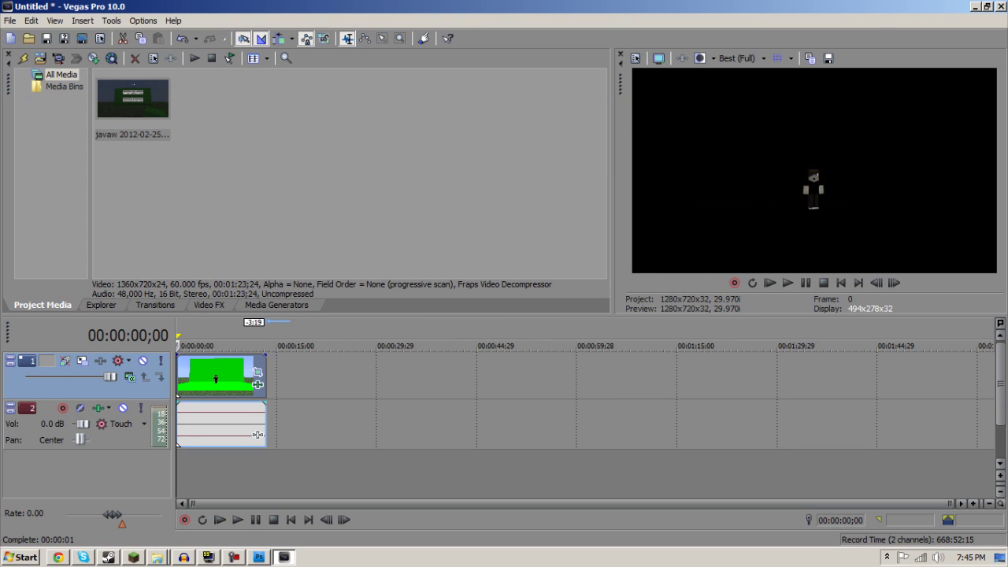
click(237, 519)
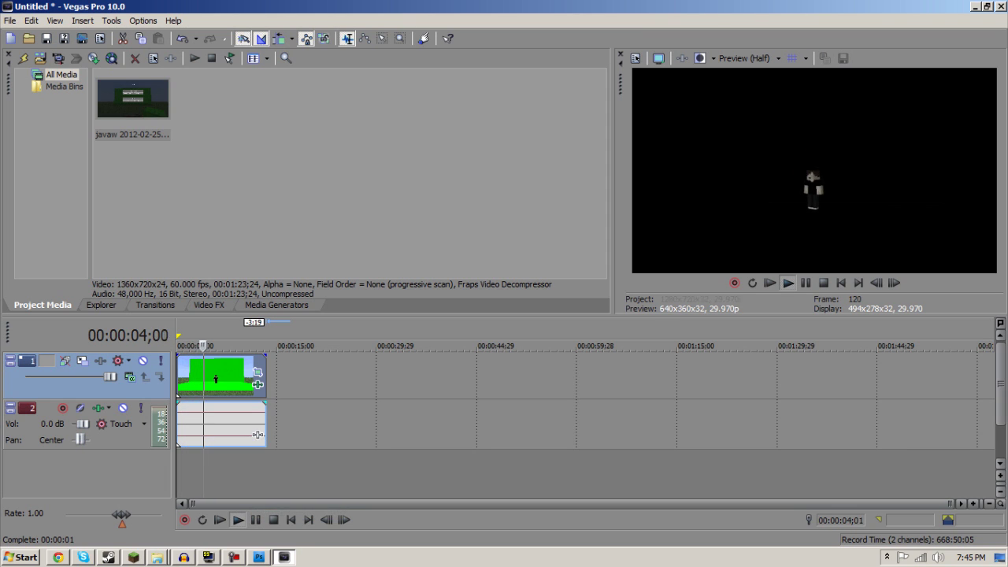
click(255, 519)
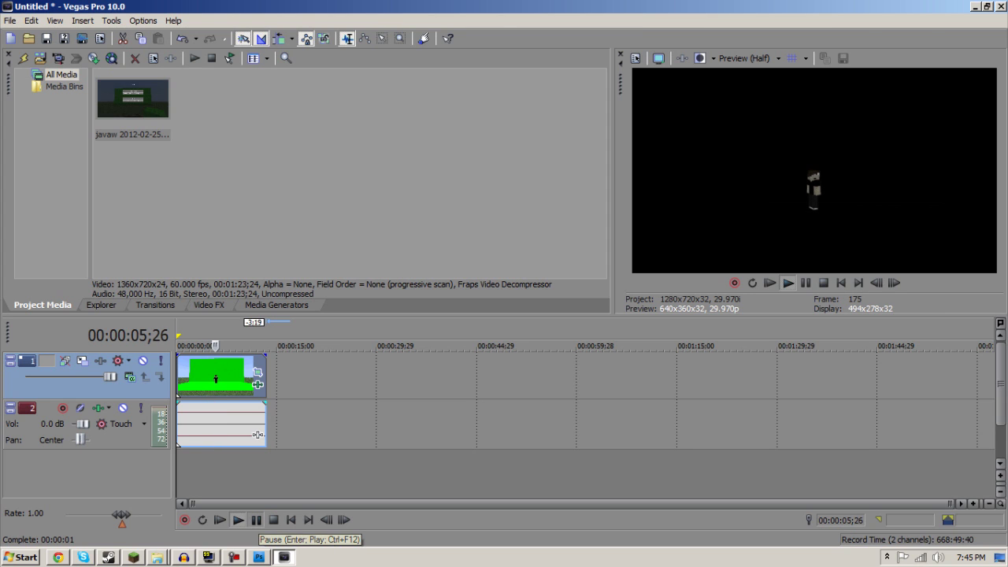
Import 5ki0f-minecraft_blocks_dirt.png and place it on a new video track, spanning the length of the recording.
click(39, 58)
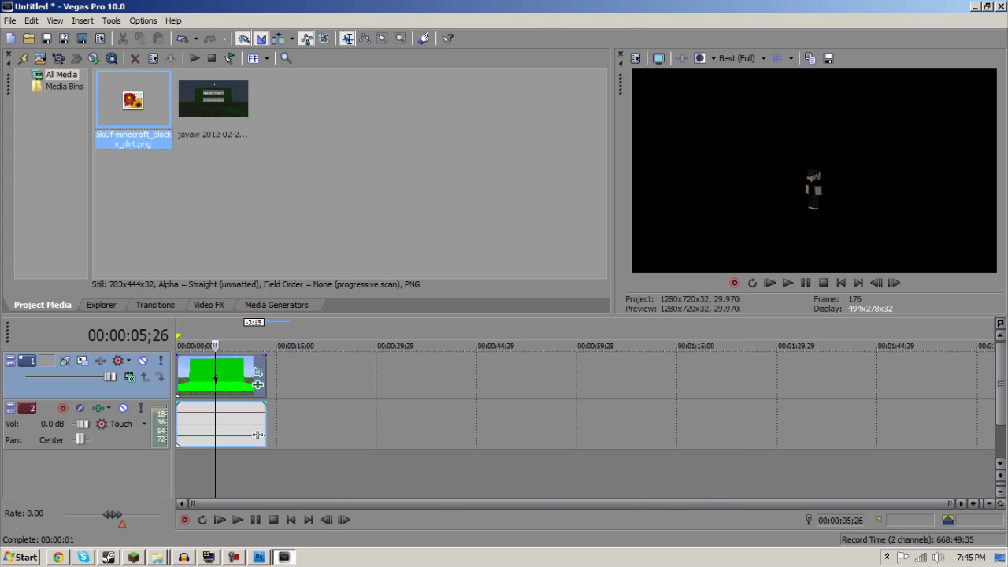
right_click(46, 362)
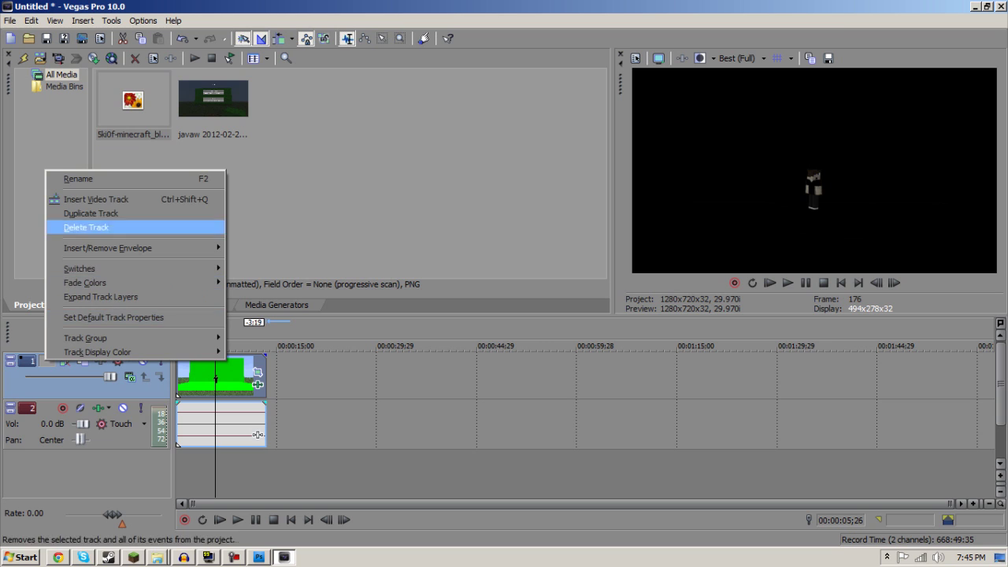
click(102, 198)
drag(132, 100, 266, 374)
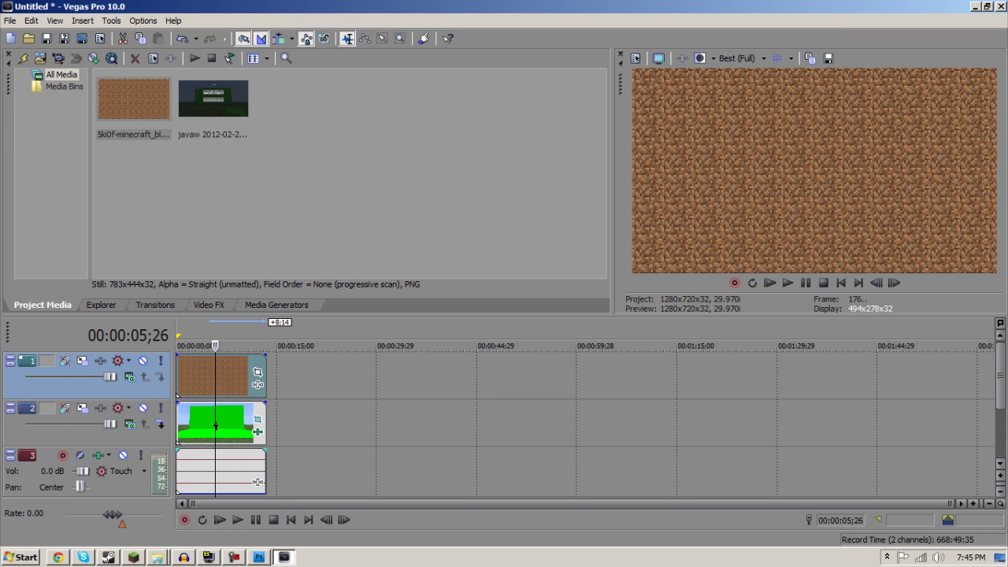
Swap the two video events so the keyed recording lies on the track above the dirt image, both at the timeline's start.
drag(217, 426, 372, 425)
drag(217, 377, 217, 424)
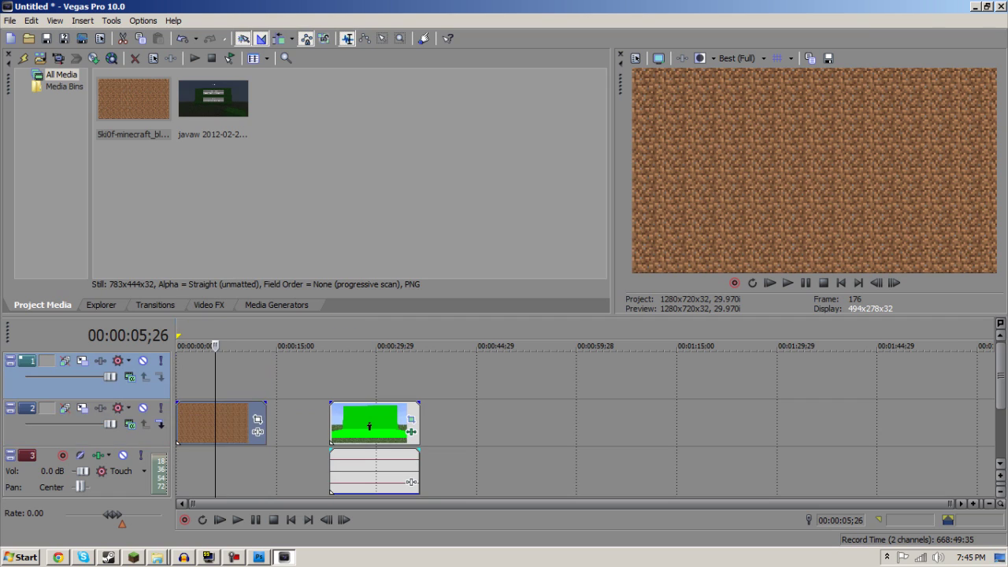
drag(370, 425, 221, 378)
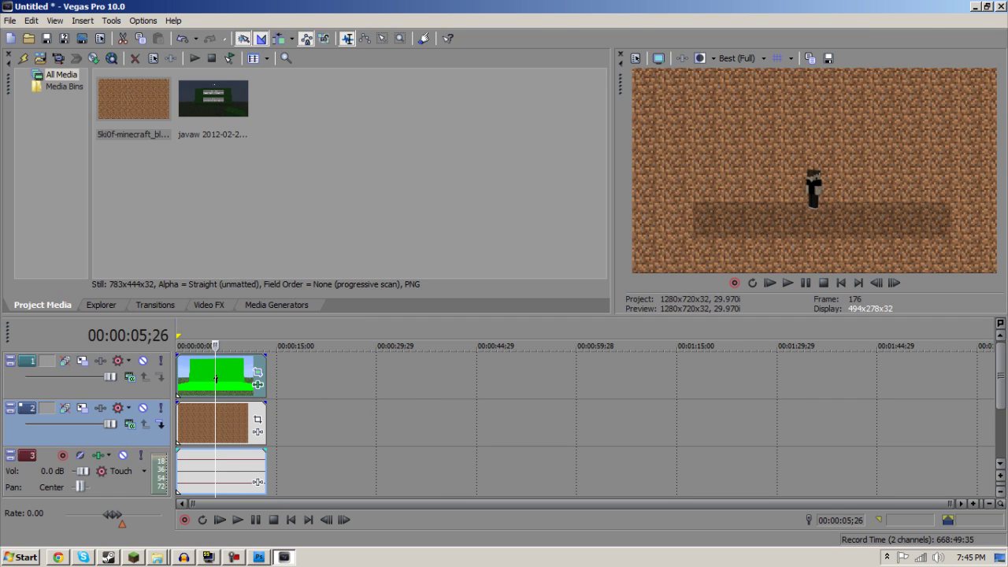
Raise the Chroma Keyer's low threshold slightly to remove the leftover floor band, and play back the composite over the dirt background.
click(257, 384)
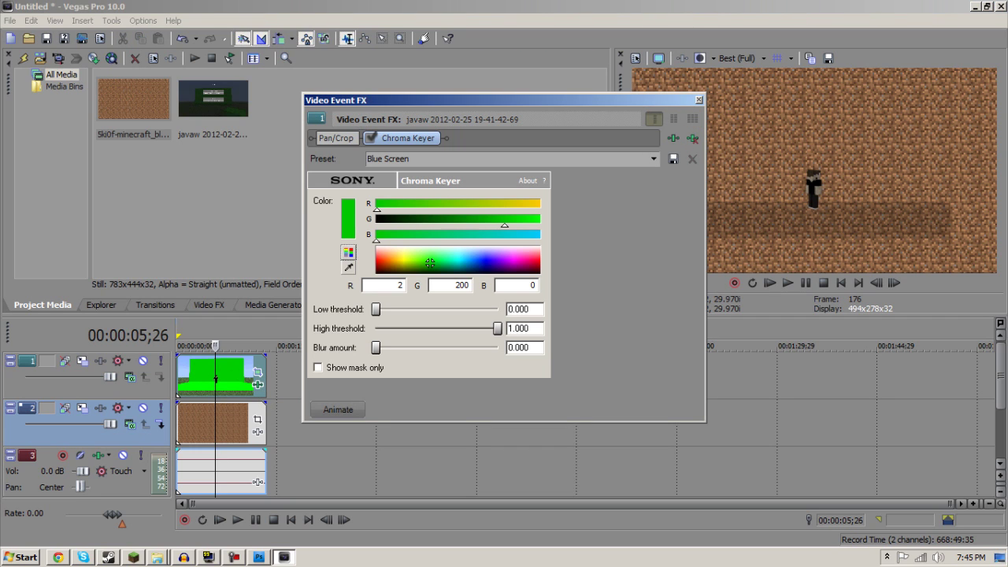
drag(437, 308, 457, 309)
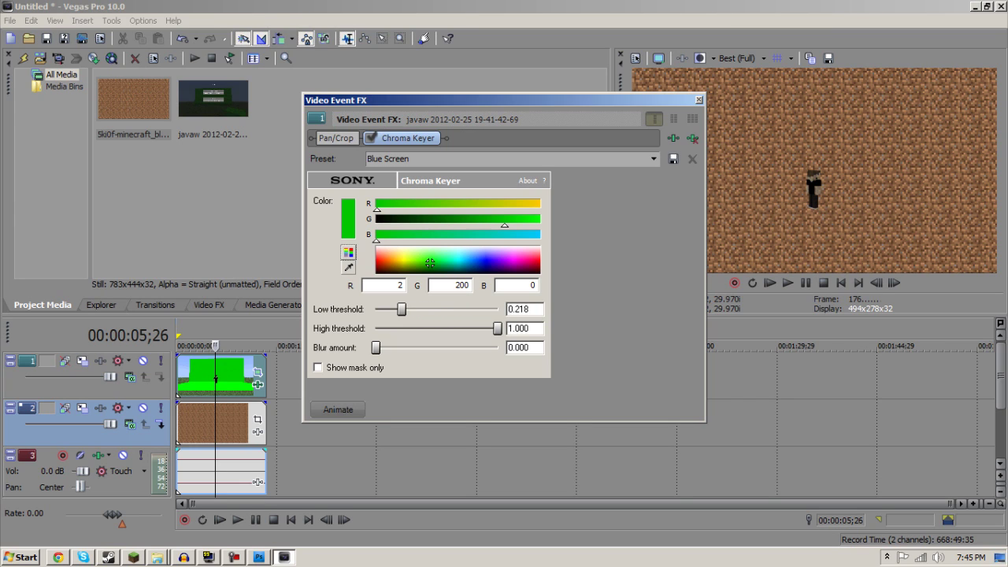
drag(387, 309, 381, 309)
click(699, 100)
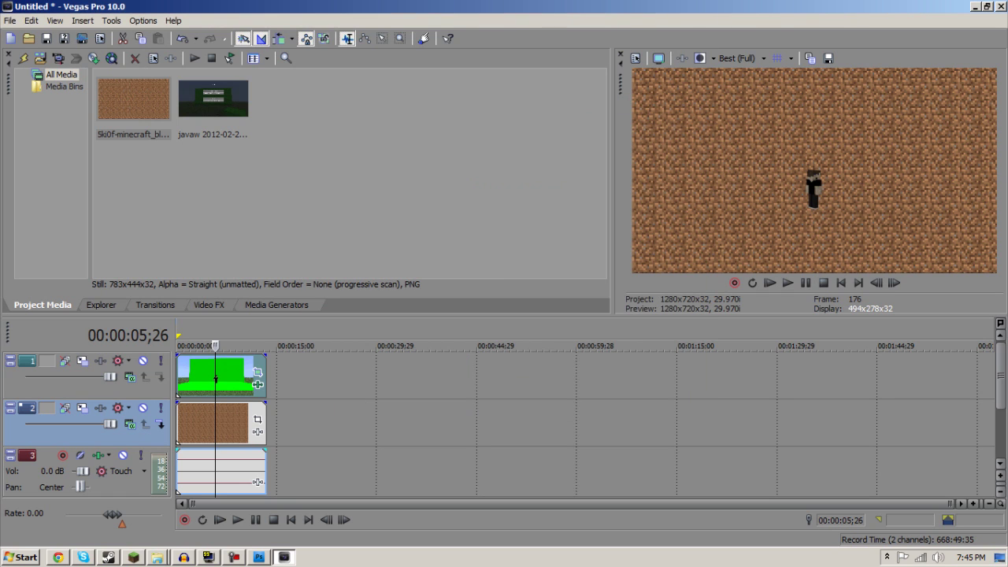
click(237, 519)
click(219, 519)
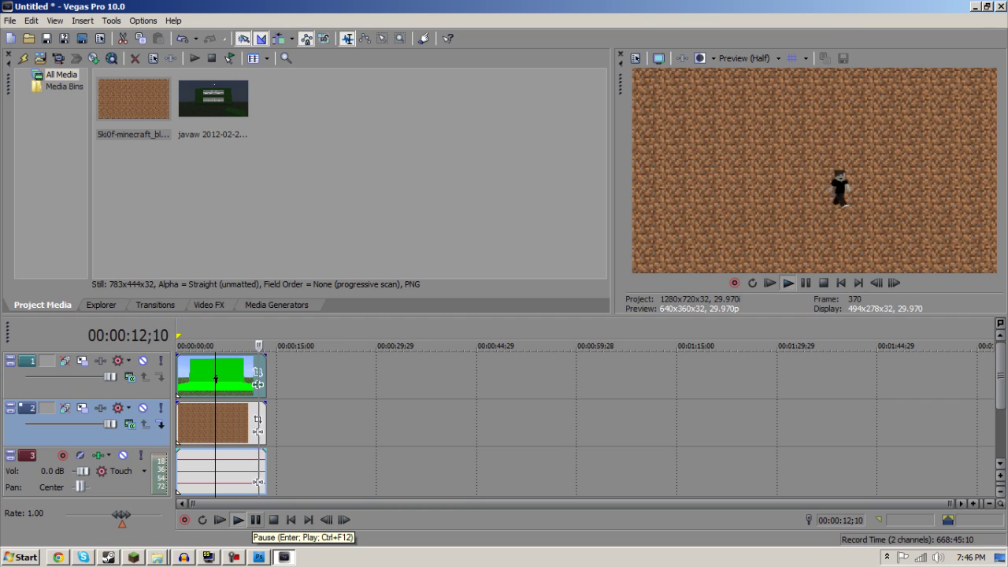
click(255, 520)
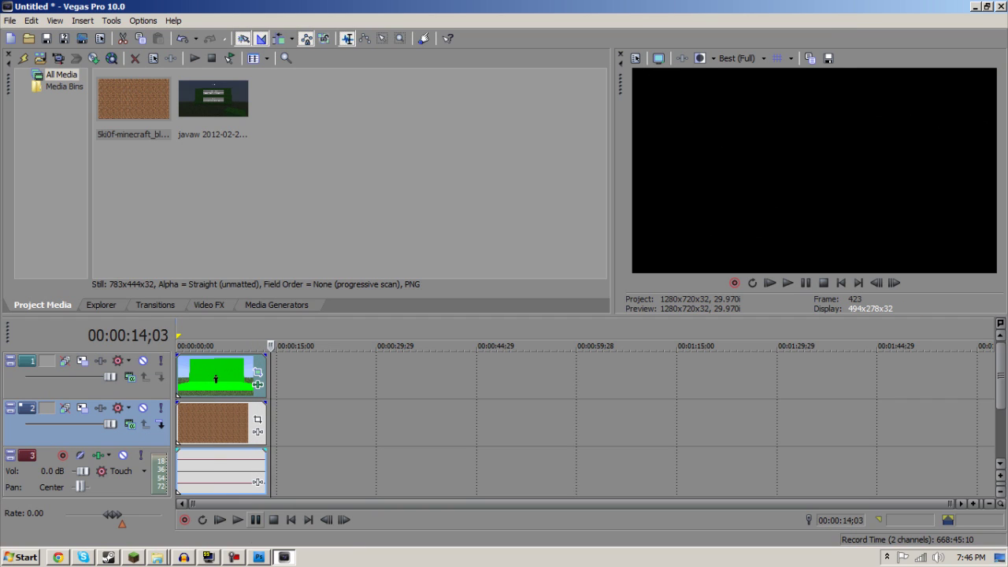
Extend the recording and the dirt image, and trim both to end at 00:00:16;00, before the game menu appears.
drag(266, 370, 282, 384)
drag(266, 424, 289, 424)
click(238, 520)
click(255, 519)
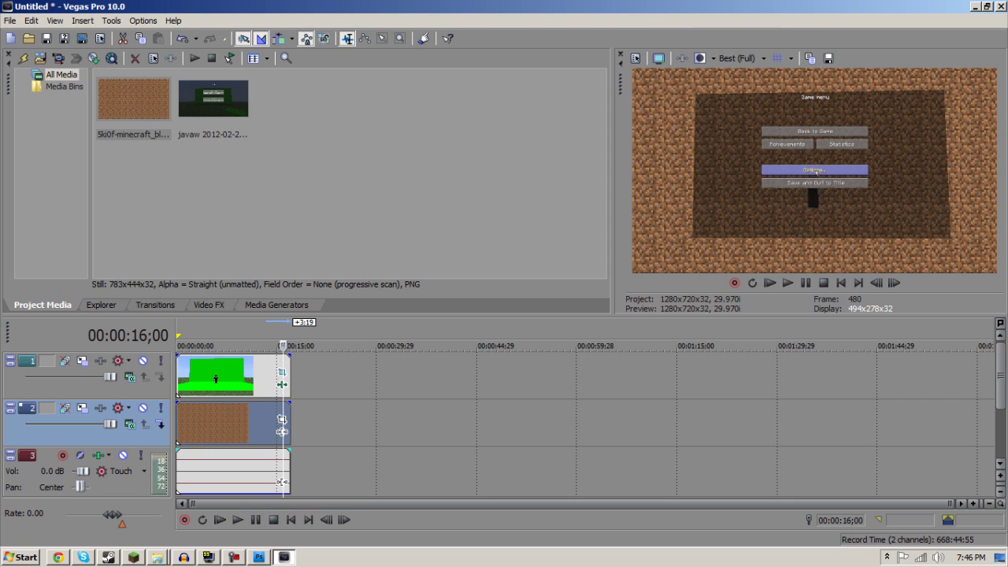
drag(290, 376, 283, 376)
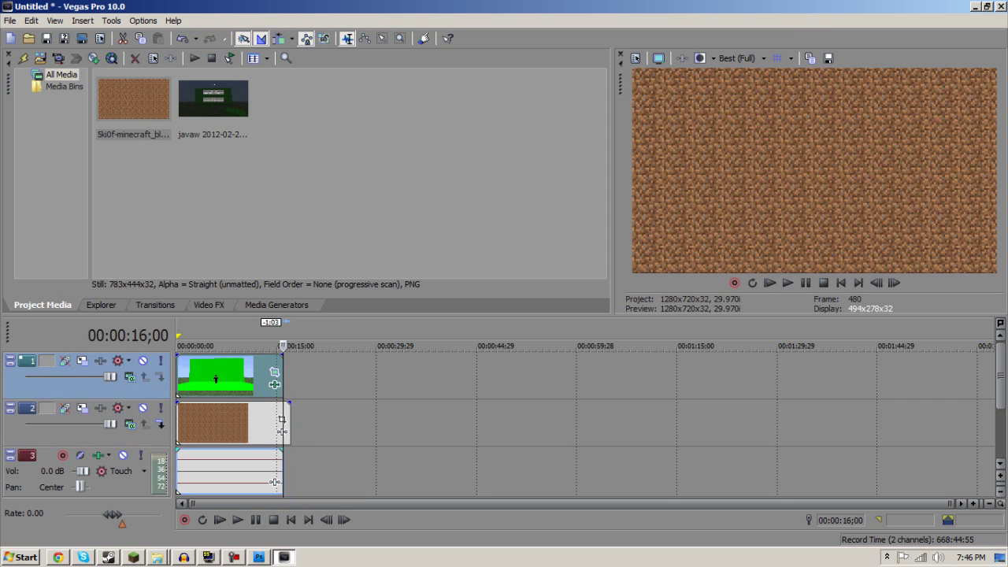
drag(289, 421, 282, 422)
click(282, 378)
click(203, 376)
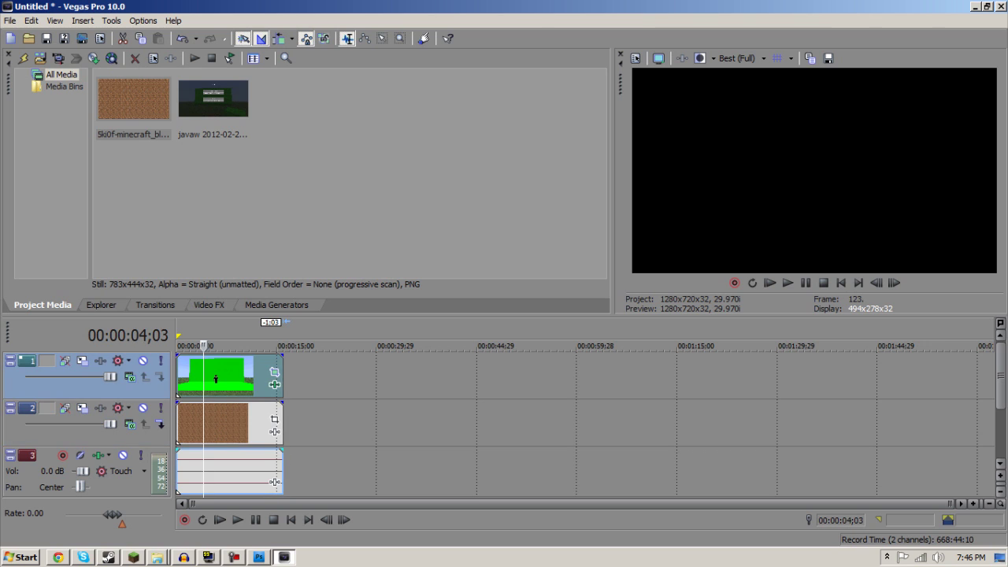